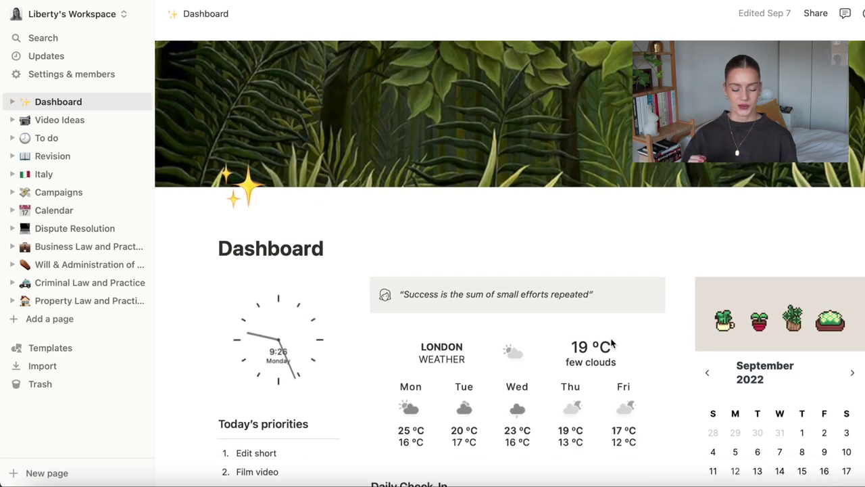
scroll(682, 228, "down", 1)
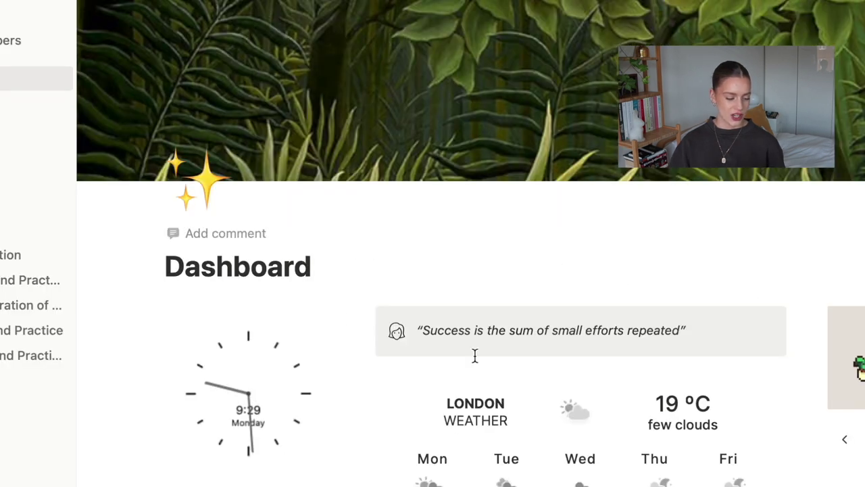
left_click(187, 200)
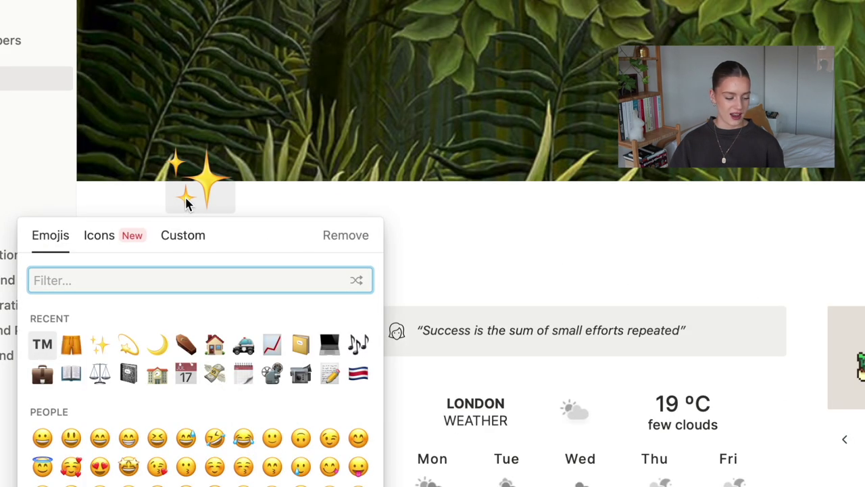
scroll(186, 325, "down", 1)
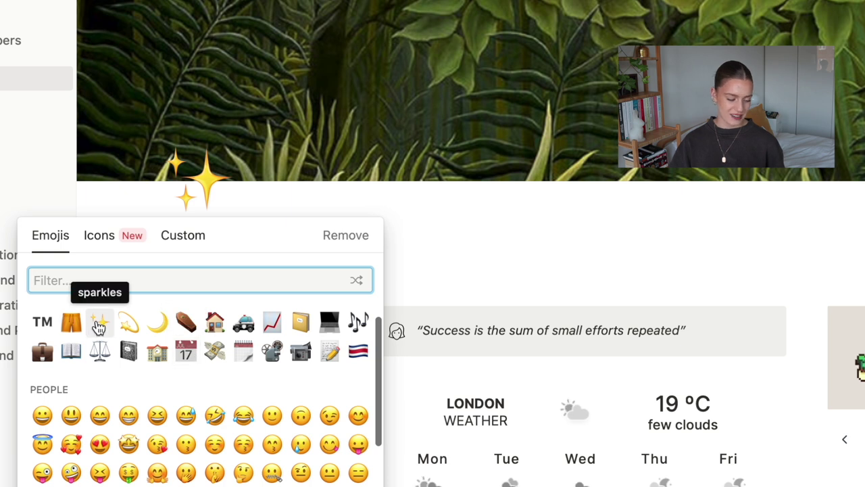
left_click(642, 229)
scroll(641, 229, "down", 3)
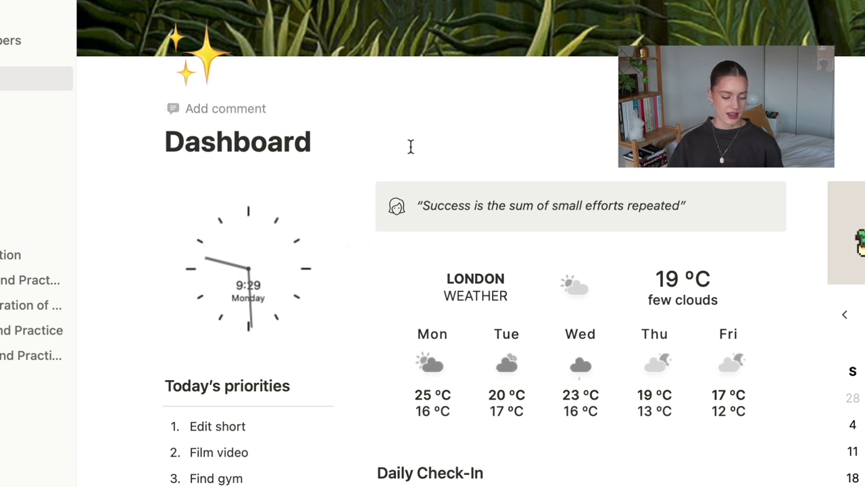
Give the Indify clock dark mode, a #153747 background and #fafafa clock colour, and copy its link
mouse_move(295, 267)
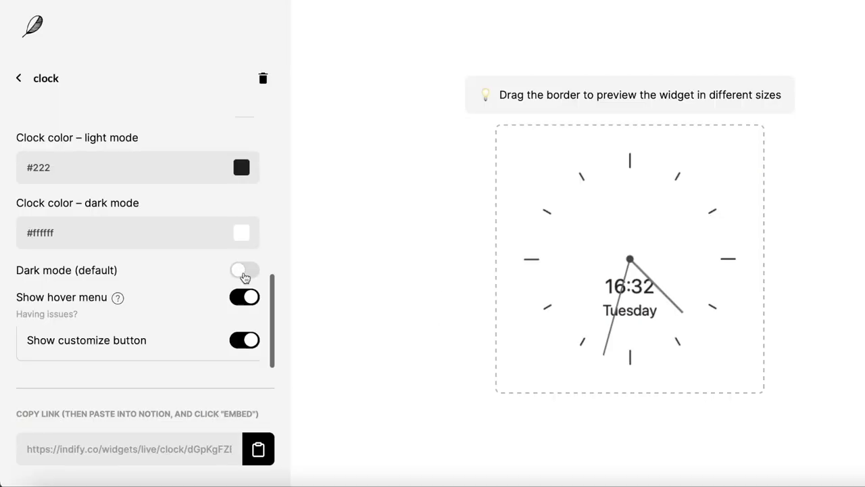
left_click(245, 274)
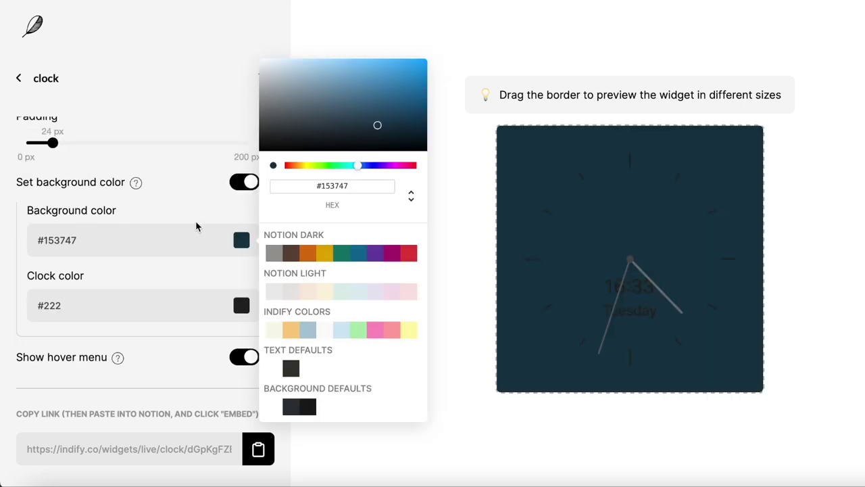
left_click(195, 226)
left_click(238, 308)
left_click(325, 396)
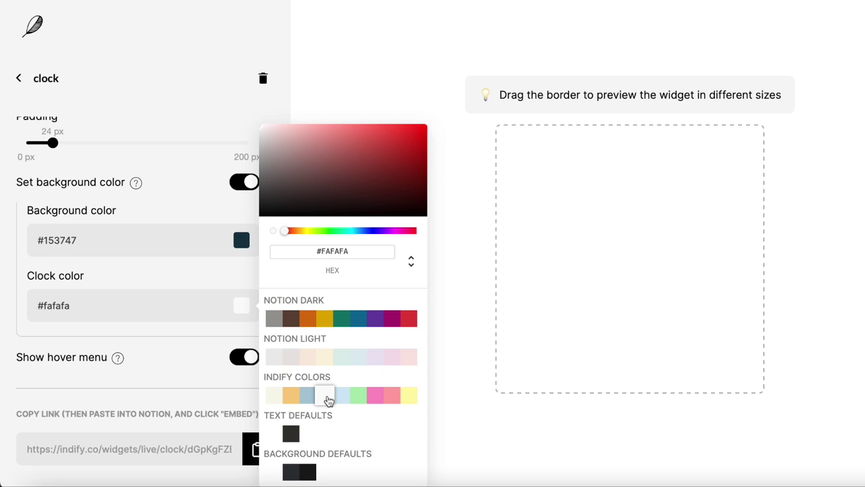
left_click(168, 213)
left_click(257, 450)
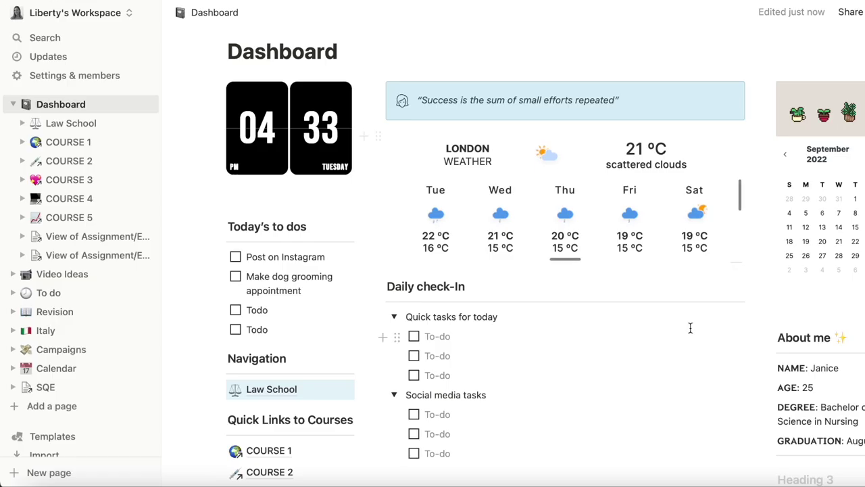
Replace the dashboard's old clock embed with the new Indify clock link
left_click(342, 95)
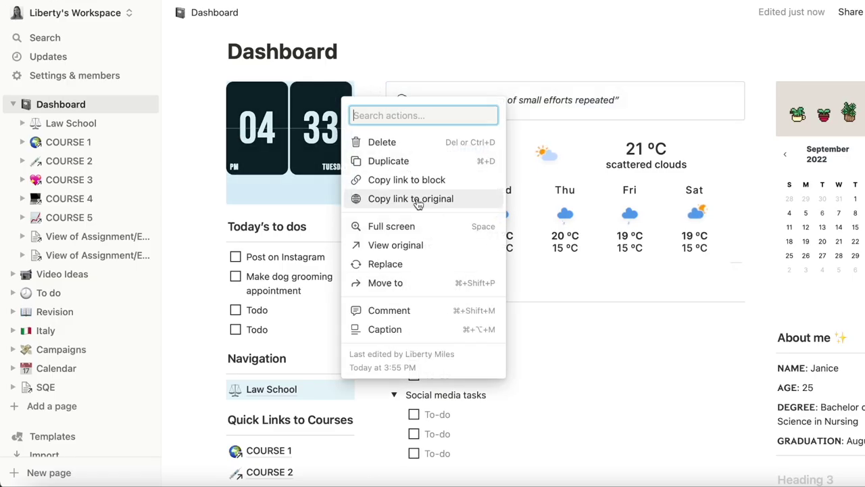
left_click(428, 265)
key("ctrl+v")
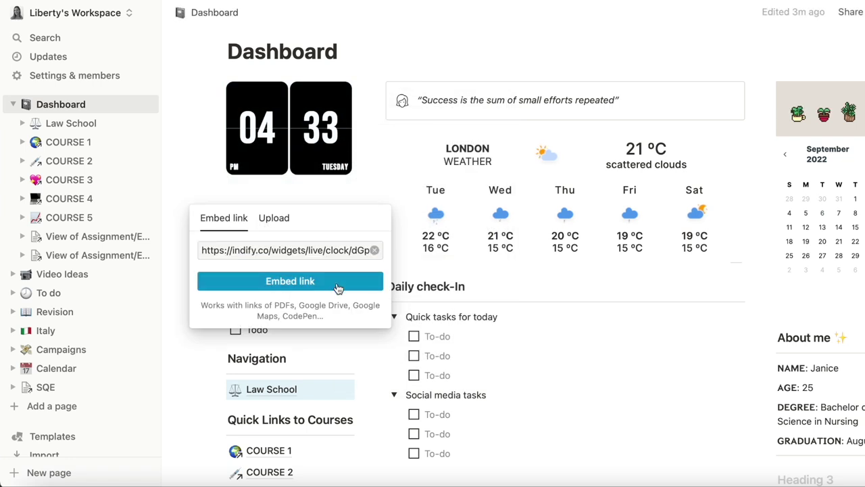
left_click(338, 284)
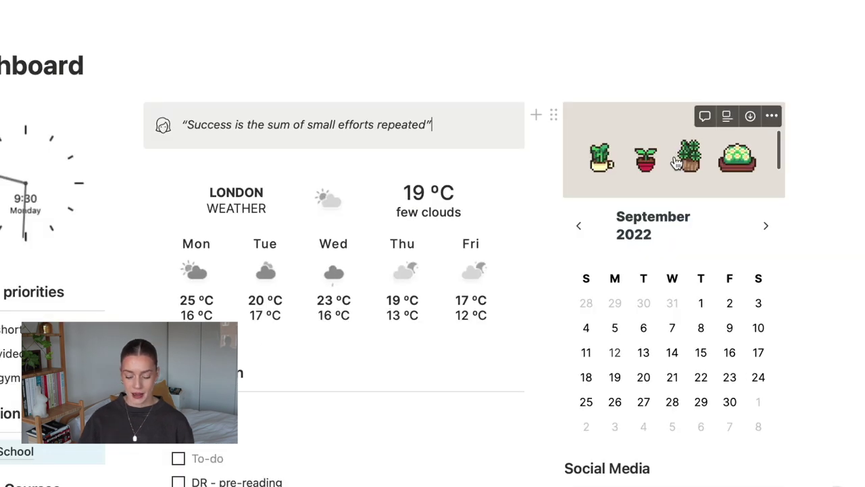
scroll(727, 192, "down", 2)
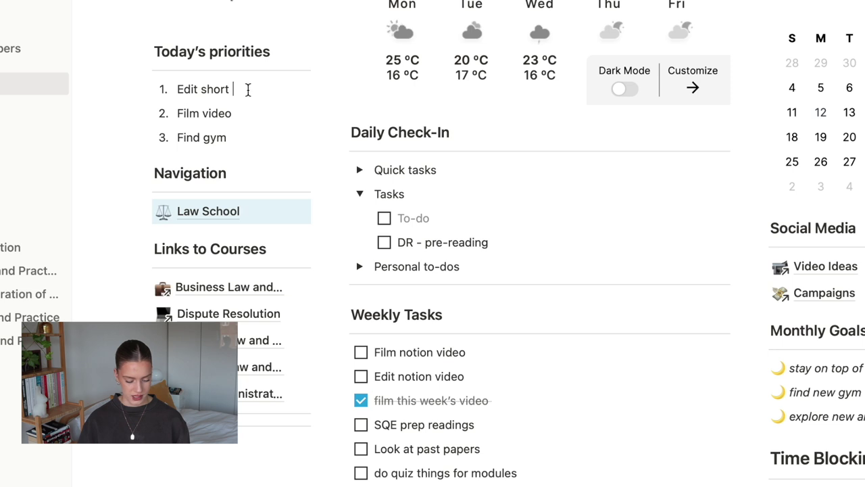
Delete the three existing numbered items under Today's priorities
left_click_drag(248, 89, 197, 89)
key("BackSpace")
key("BackSpace")
key("BackSpace")
key("BackSpace")
key("BackSpace")
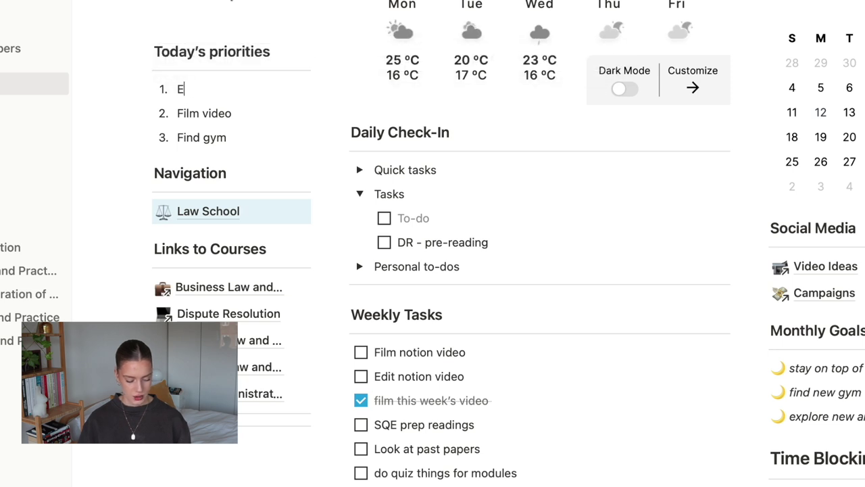
left_click_drag(237, 113, 180, 113)
key("BackSpace")
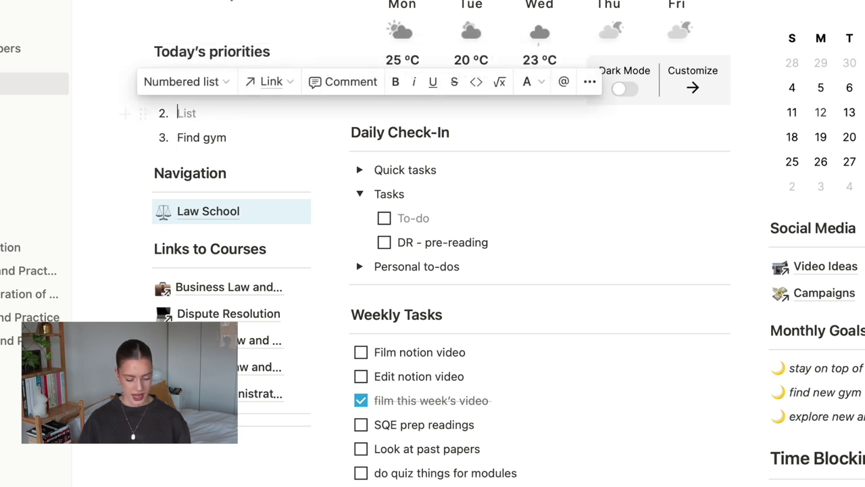
left_click_drag(237, 139, 188, 138)
key("BackSpace")
key("BackSpace")
key("BackSpace")
key("BackSpace")
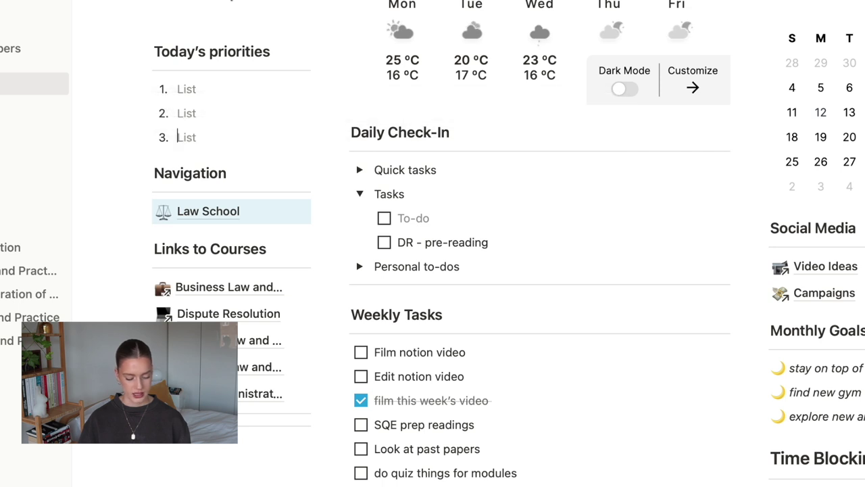
left_click(206, 82)
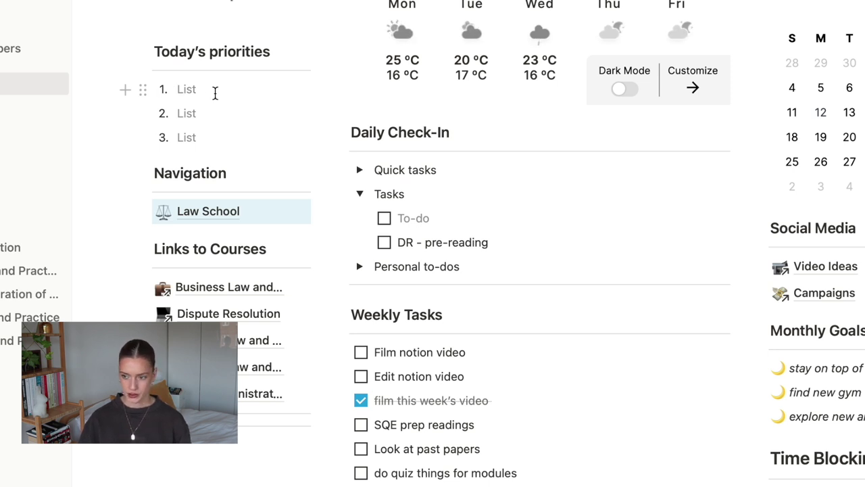
Enter the priorities 'Film video', 'Go to law school' and 'Email about timetable'
left_click(215, 92)
type("Film ")
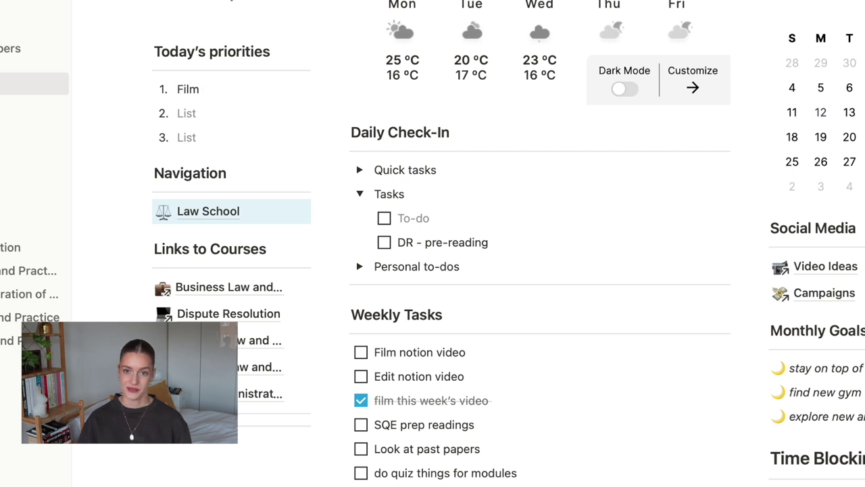
type("video")
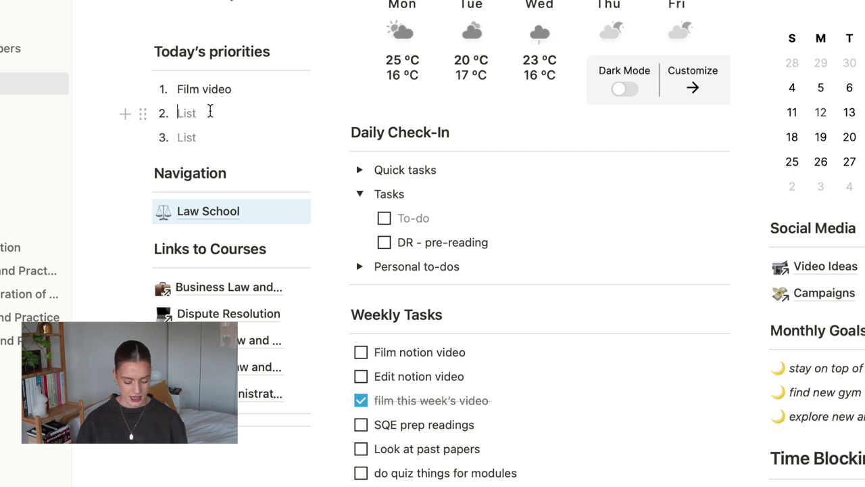
type("Go to law")
key("BackSpace")
type("aw")
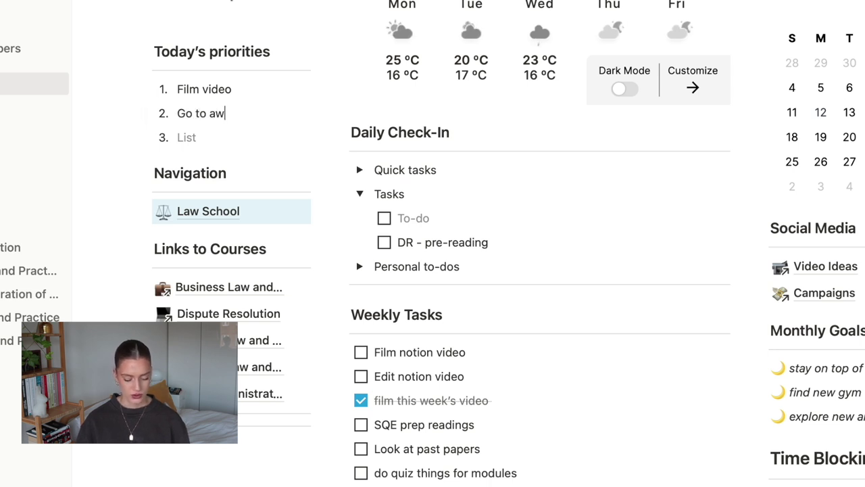
key("BackSpace")
key("BackSpace")
type("aw school")
key("Return")
type("Email ")
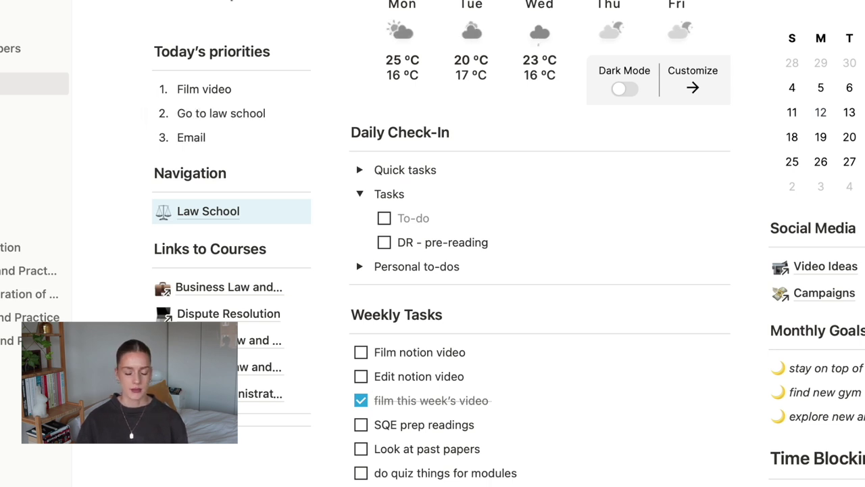
type("about timet")
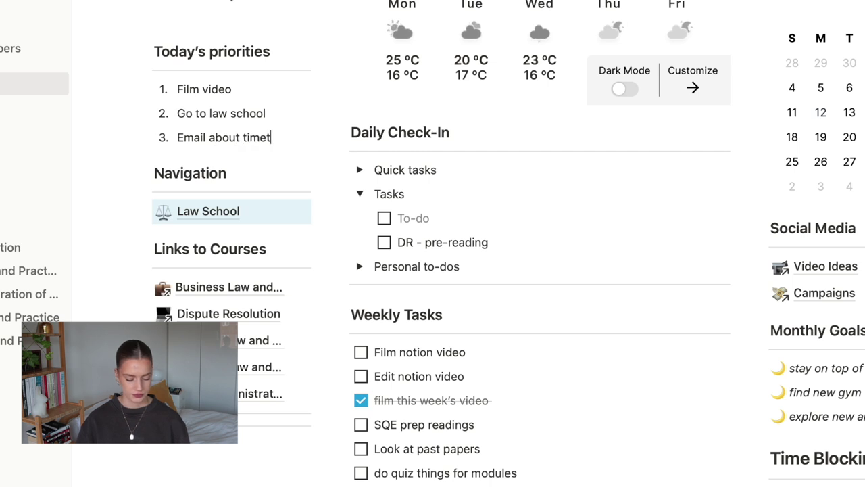
type("able")
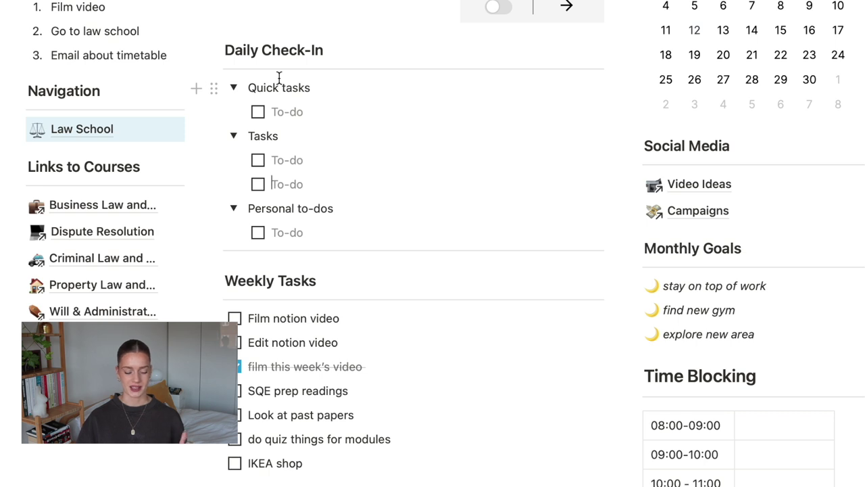
Add 'email about timetable' to Quick tasks and 'reading for class 1' under Tasks
left_click(273, 112)
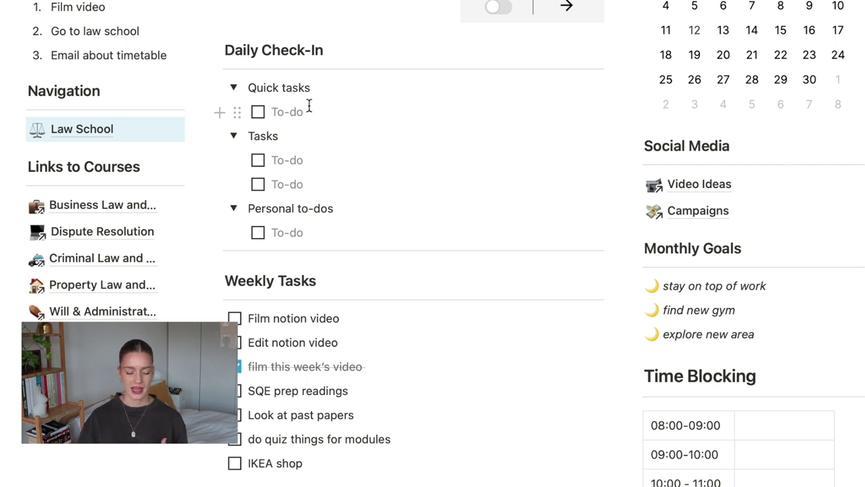
left_click(309, 108)
type("email ab")
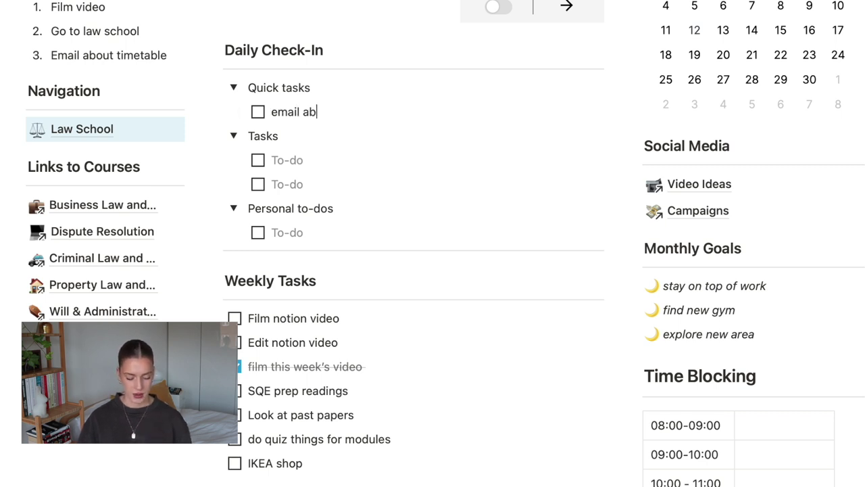
type("out timetable")
left_click(308, 161)
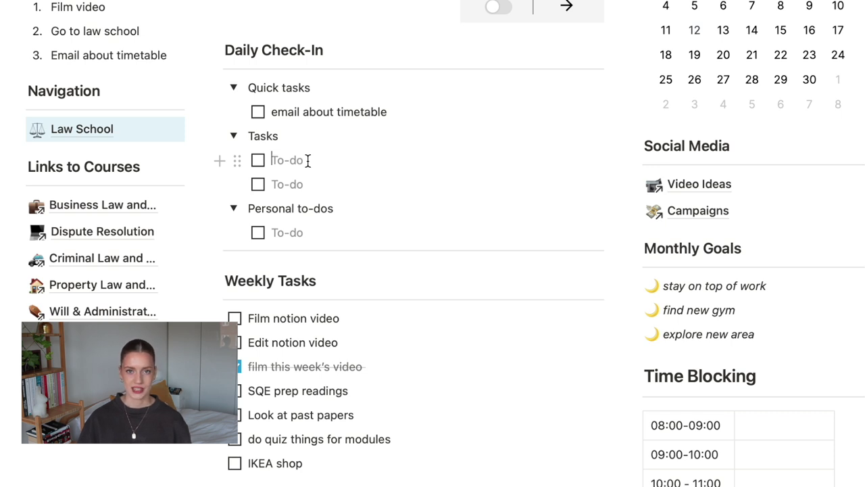
type("reading ")
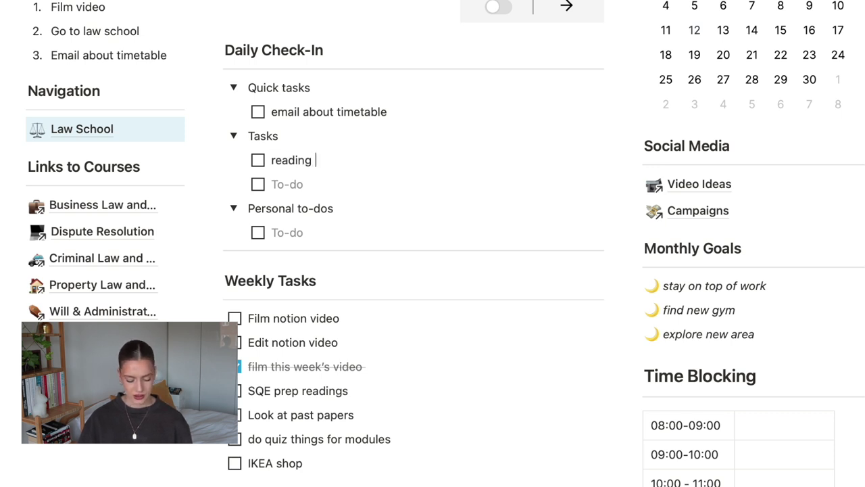
type("for class 1")
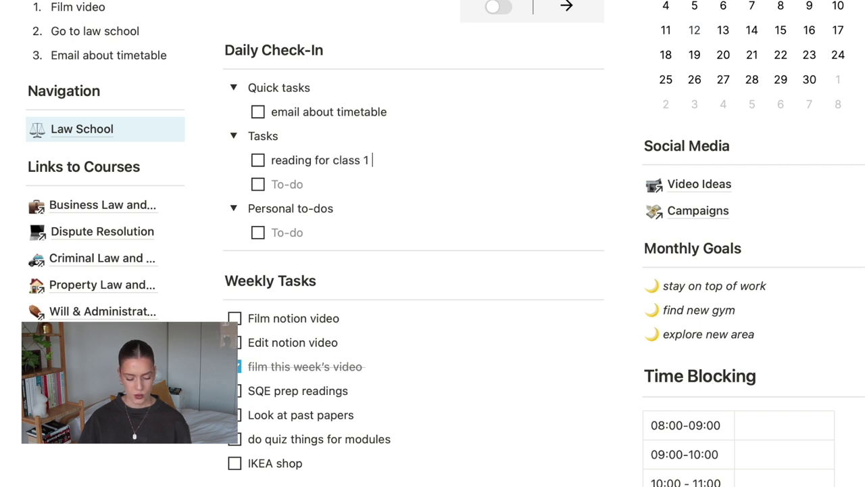
Add tasks 'reading for class 2', 'film video' and 'edit reel', plus personal to-do 'big shower'
left_click(315, 188)
type("reading ")
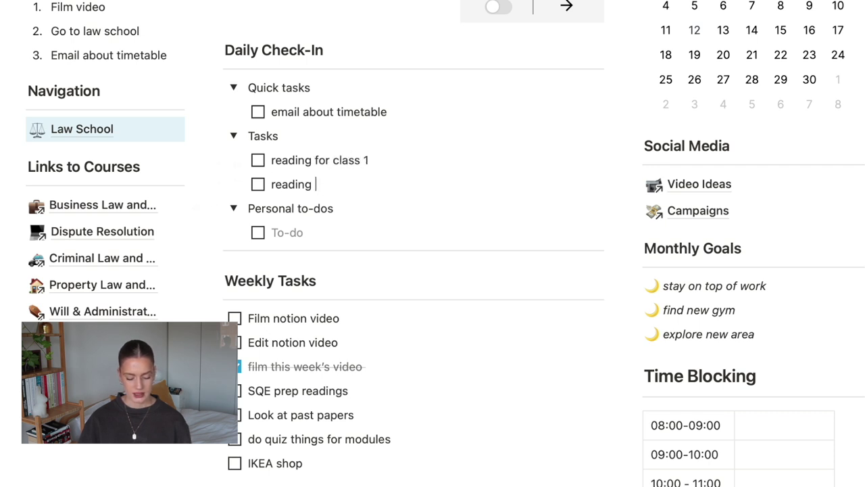
type("for class 1")
key("BackSpace")
type("2")
key("Return")
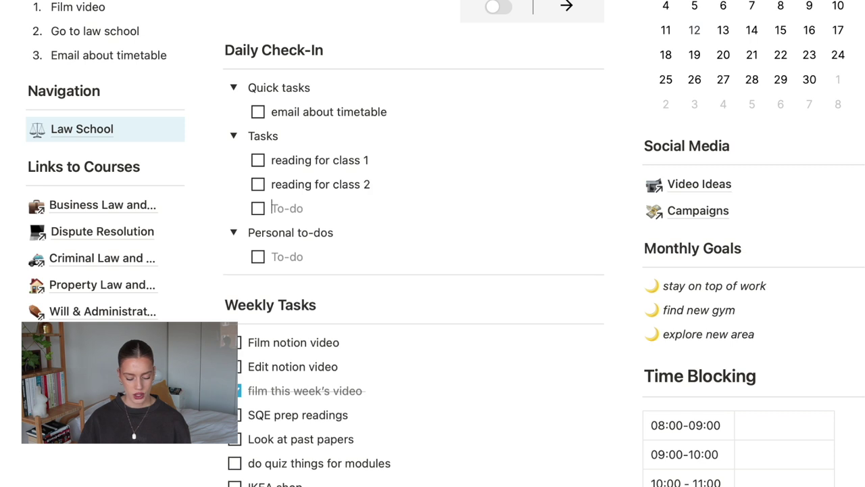
type("film video")
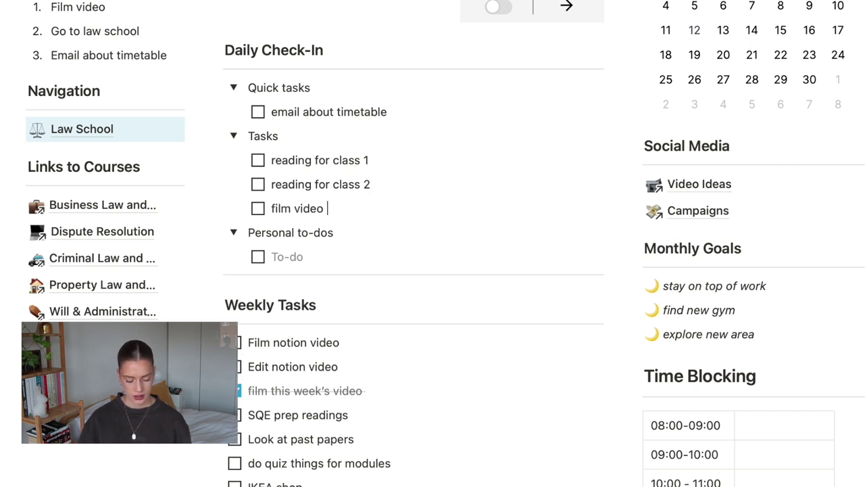
key("Return")
type("edit reel")
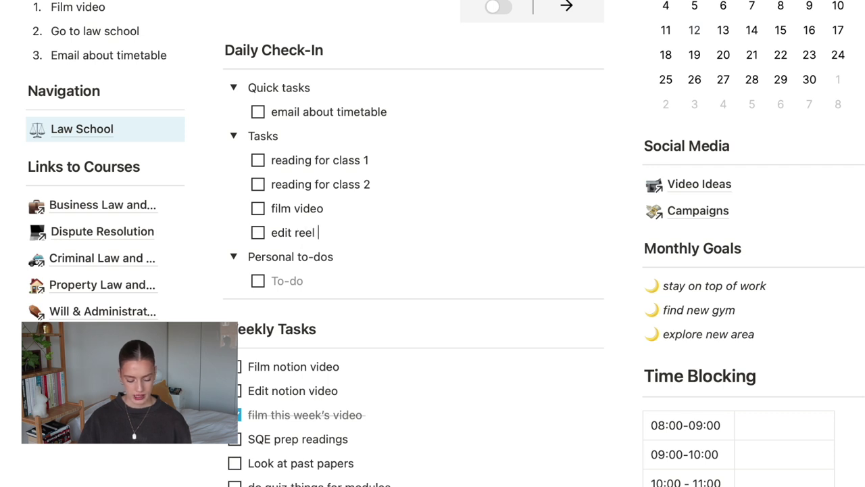
left_click(303, 273)
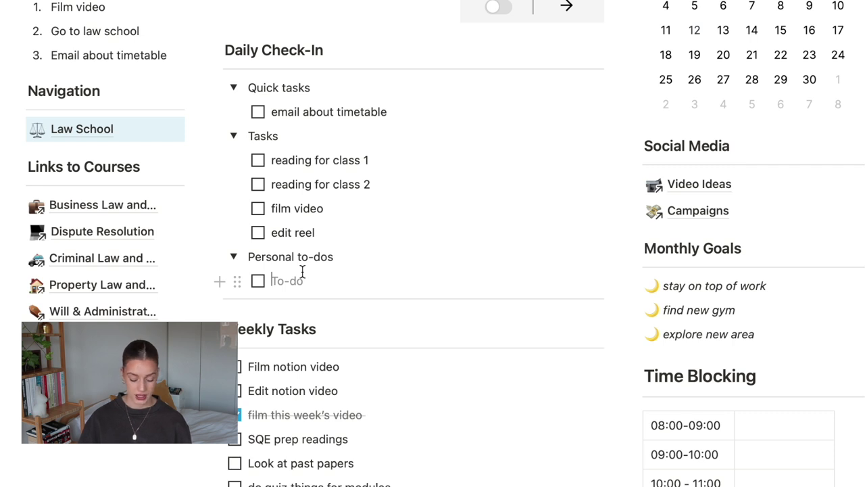
type("big shower")
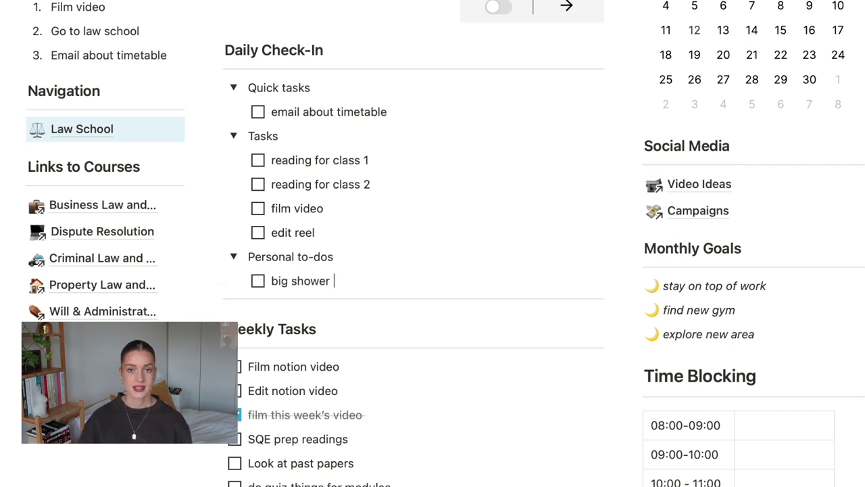
Collapse and re-expand the Quick tasks and Personal to-dos toggles
left_click(233, 88)
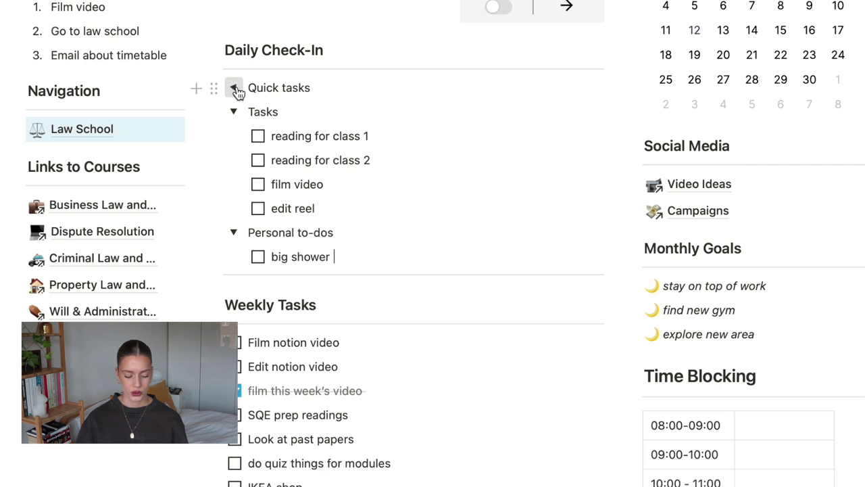
left_click(234, 88)
left_click(232, 136, "alt")
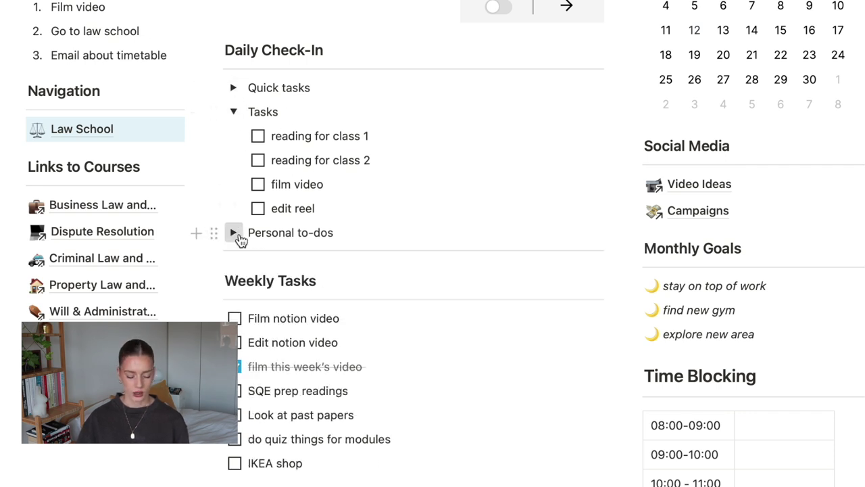
left_click(236, 89)
left_click(236, 89)
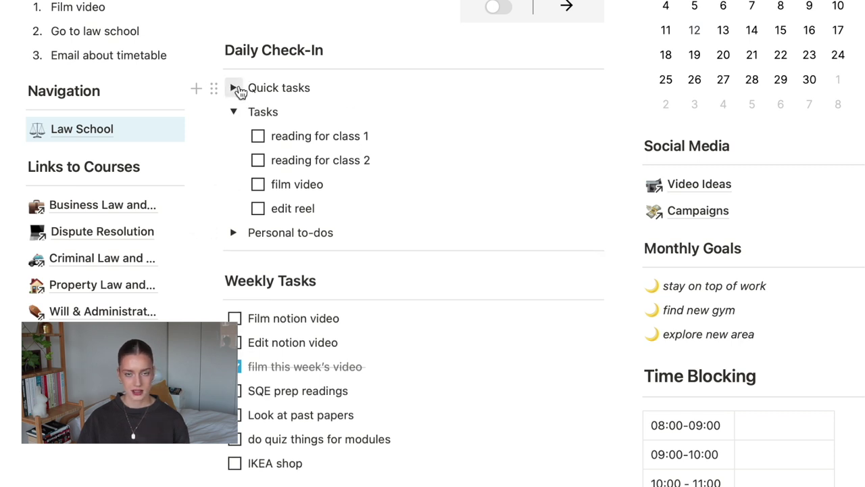
left_click(237, 89)
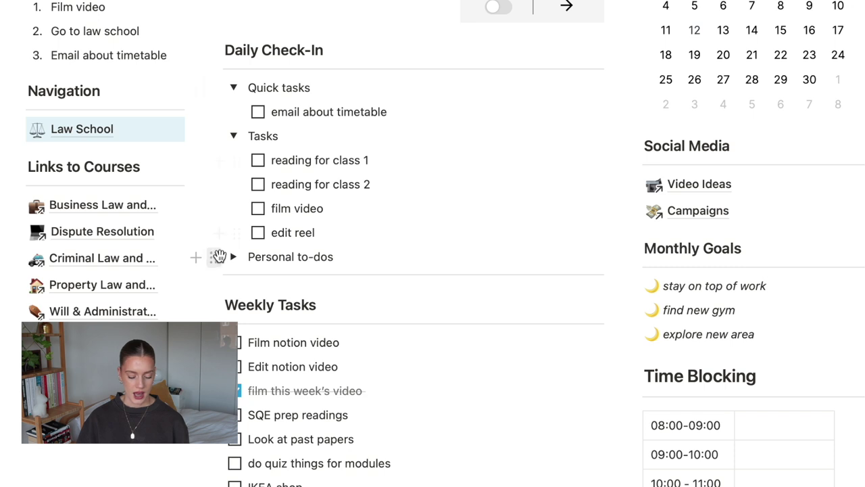
left_click(236, 259)
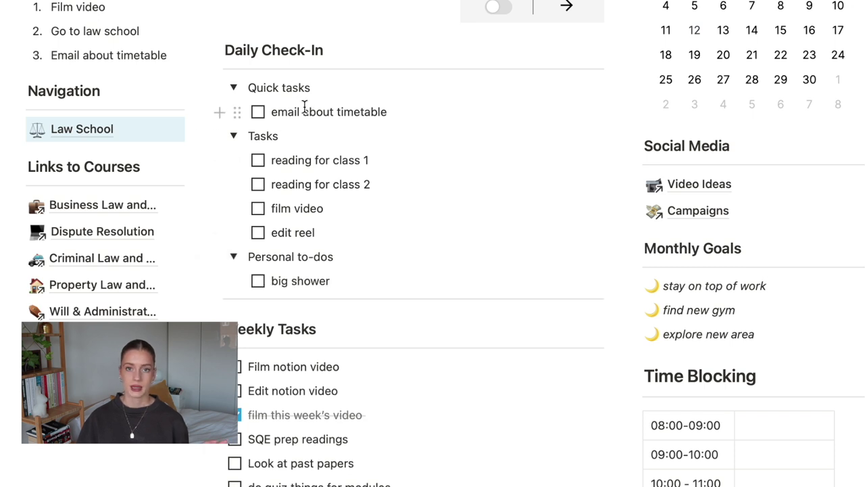
scroll(458, 189, "down", 1)
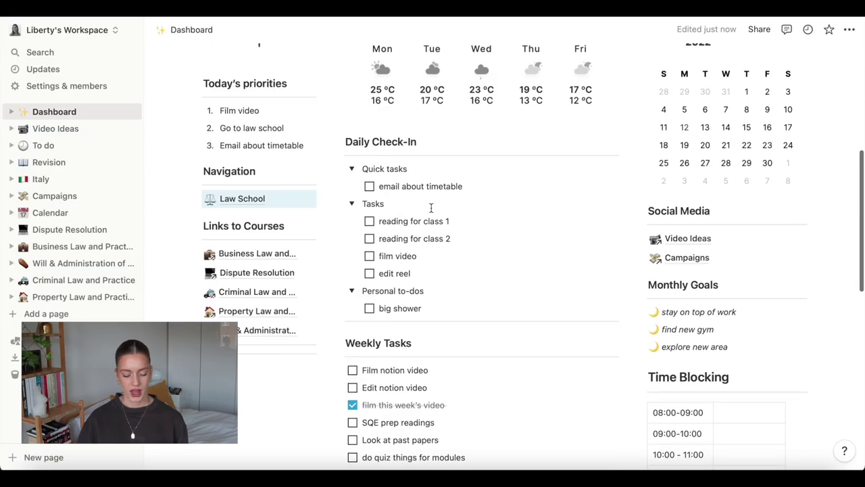
Scroll down the dashboard to the IKEA shop item in Weekly Tasks
scroll(429, 207, "down", 2)
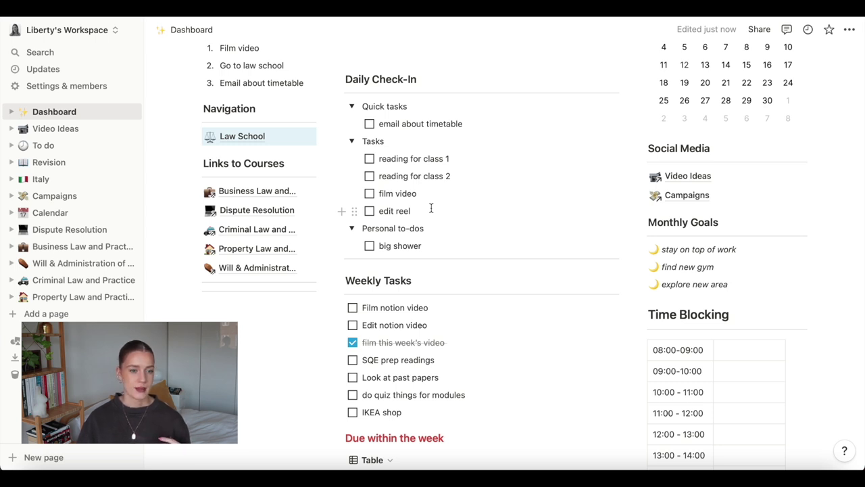
scroll(439, 330, "down", 1)
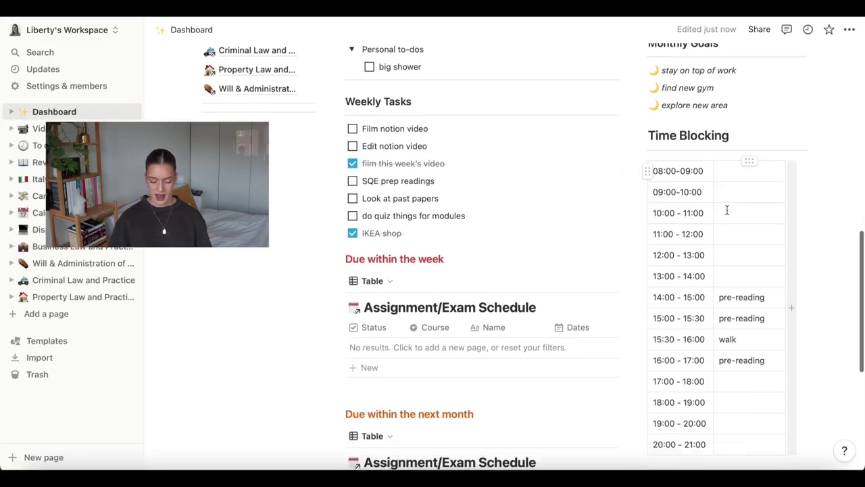
scroll(688, 240, "down", 1)
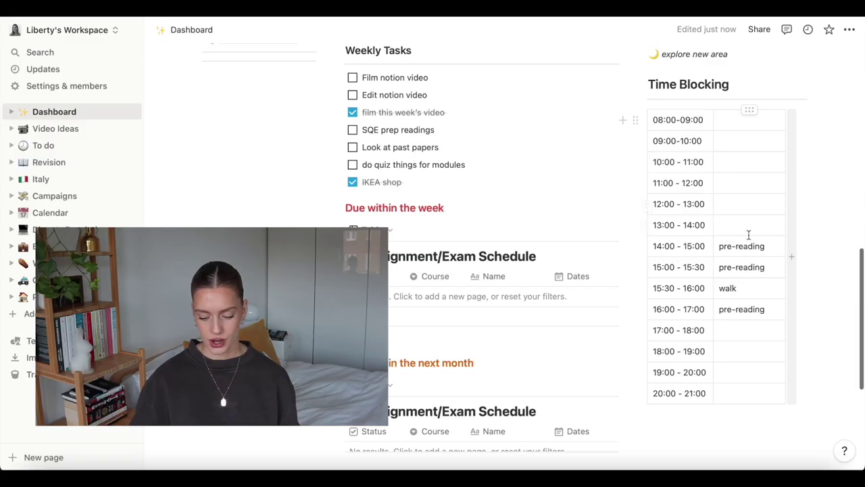
scroll(757, 275, "down", 2)
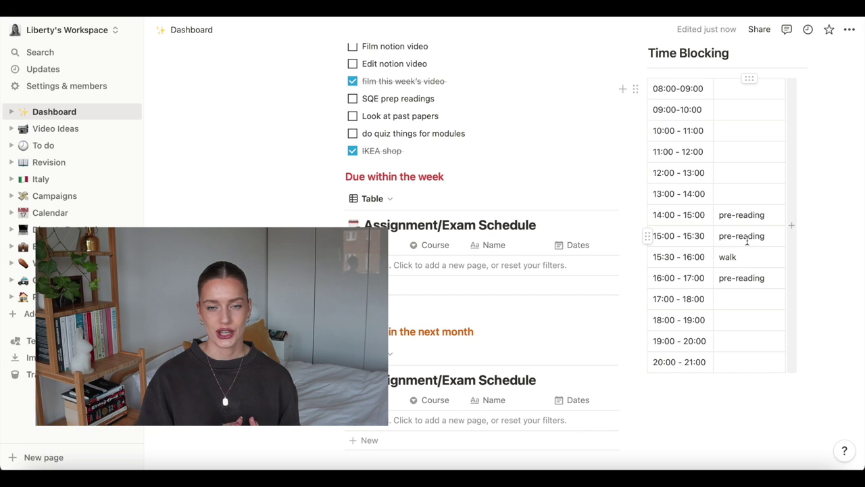
scroll(747, 241, "down", 1)
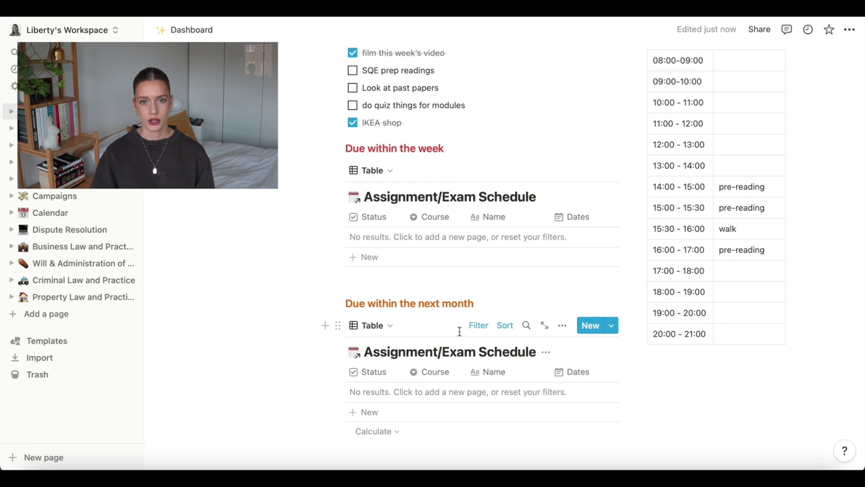
scroll(459, 331, "up", 5)
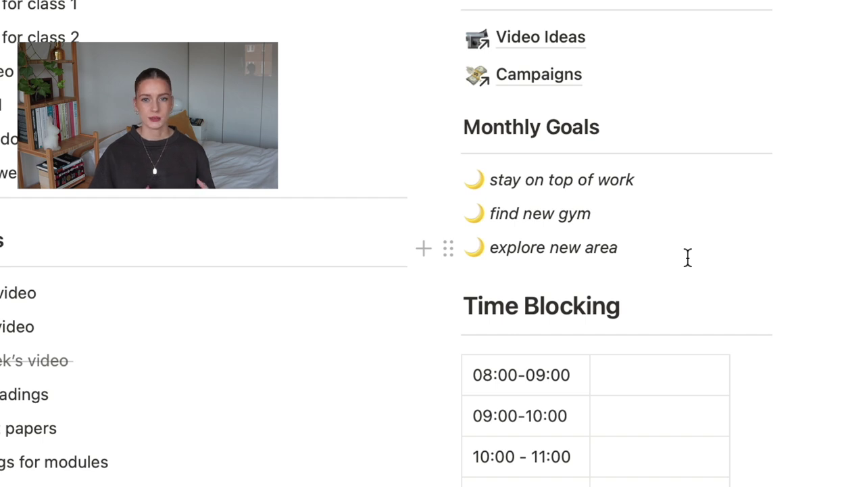
Append '& go to it' to the 'find new gym' monthly goal
left_click(674, 186)
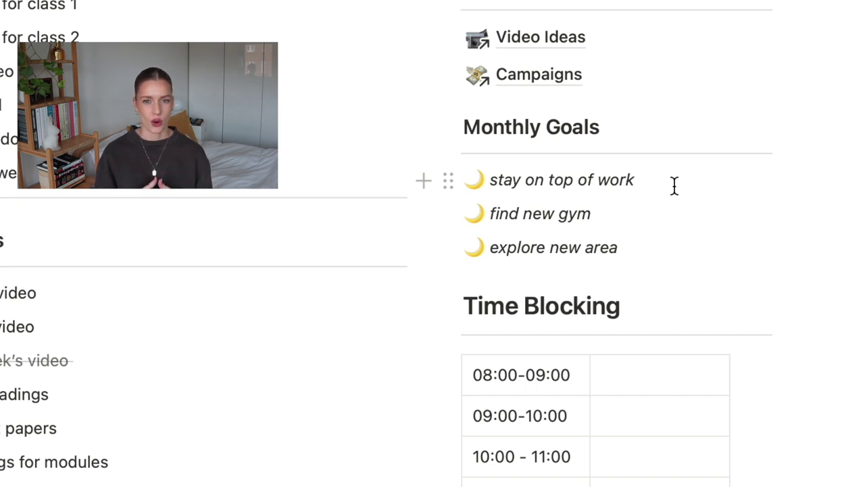
left_click(674, 185)
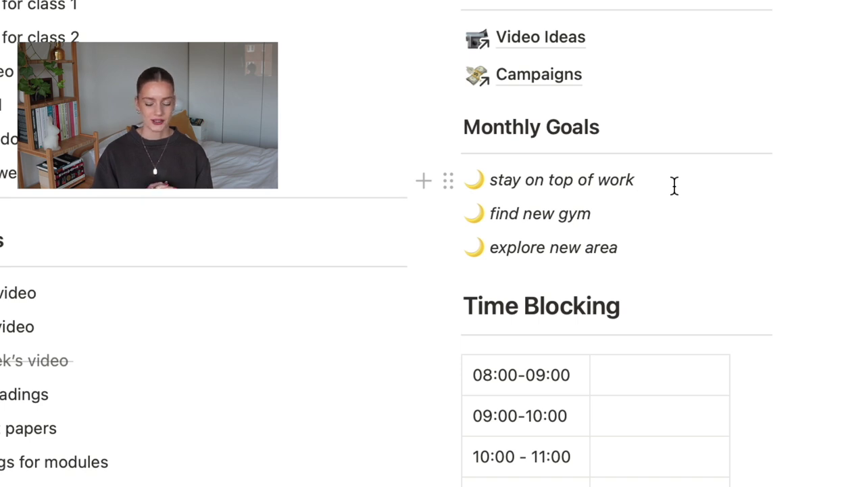
left_click(640, 213)
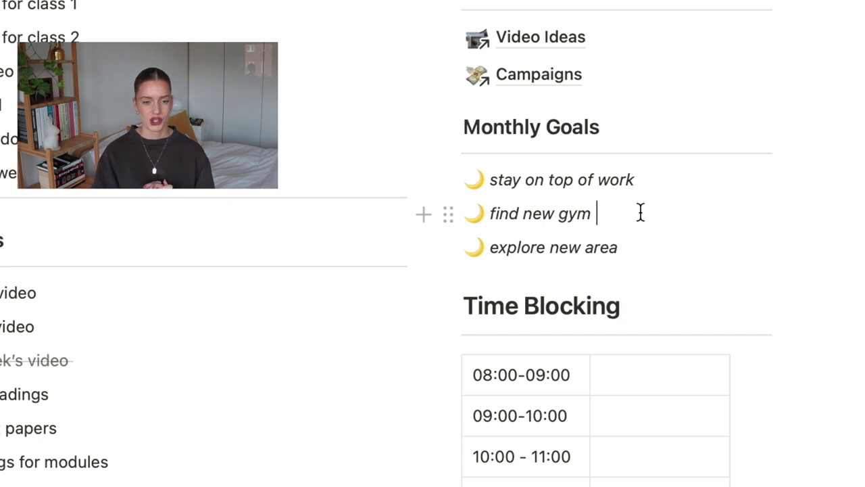
type("& go to it")
left_click_drag(676, 255, 481, 256)
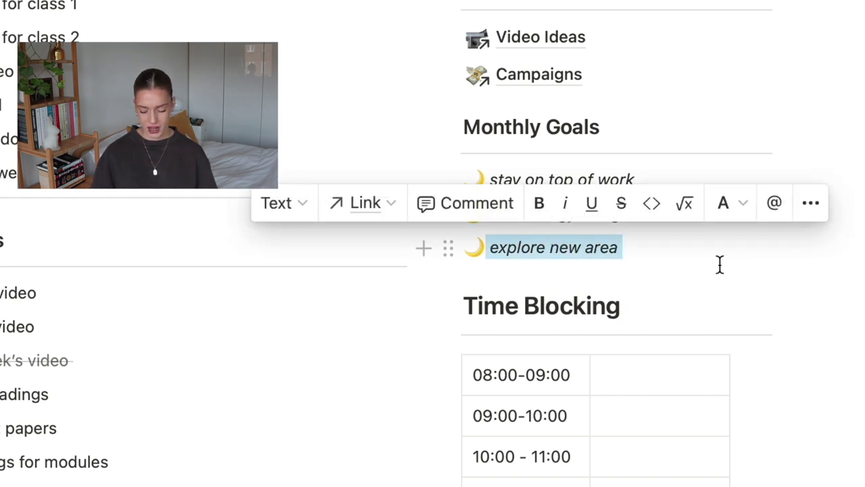
left_click(698, 257)
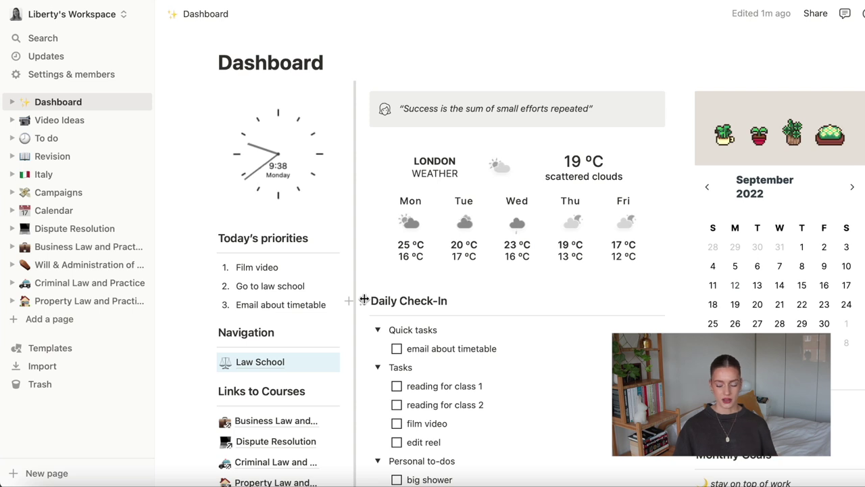
Open the Law School link from the dashboard's Navigation section
scroll(363, 300, "down", 3)
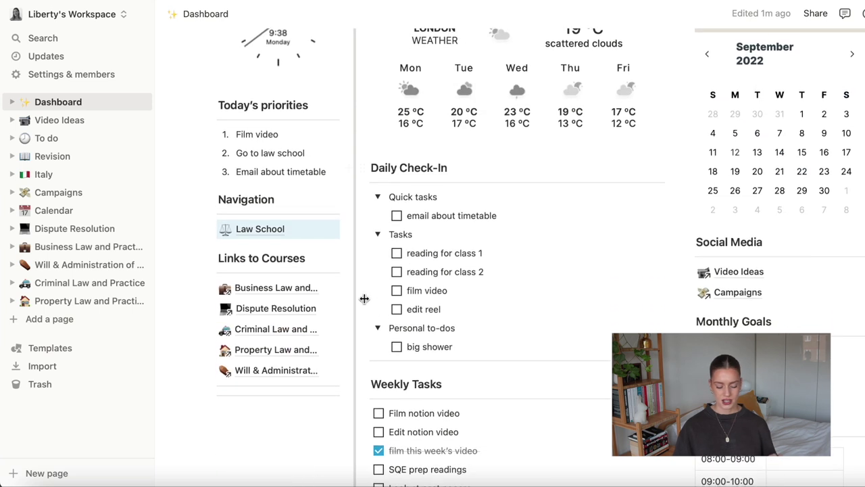
left_click(275, 238)
scroll(290, 291, "down", 2)
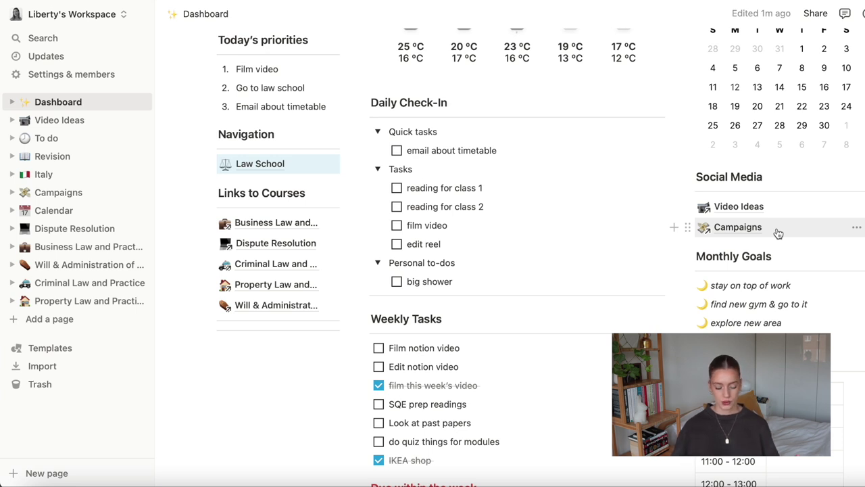
left_click(293, 166)
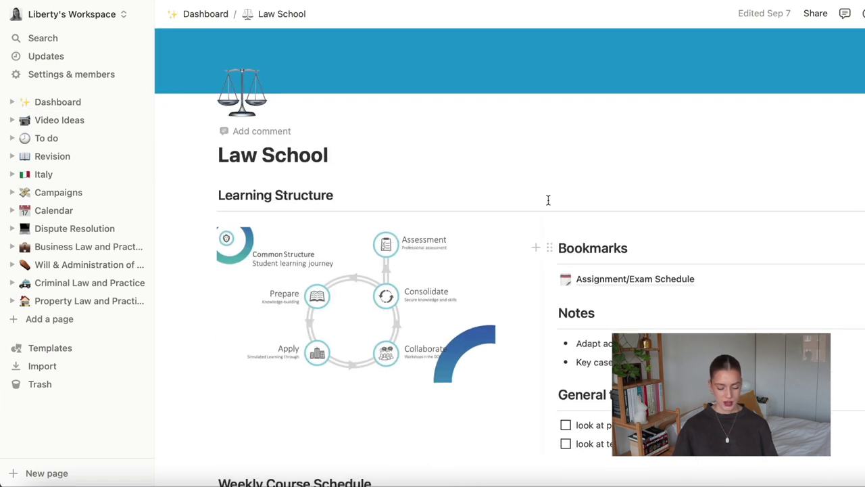
scroll(552, 196, "down", 2)
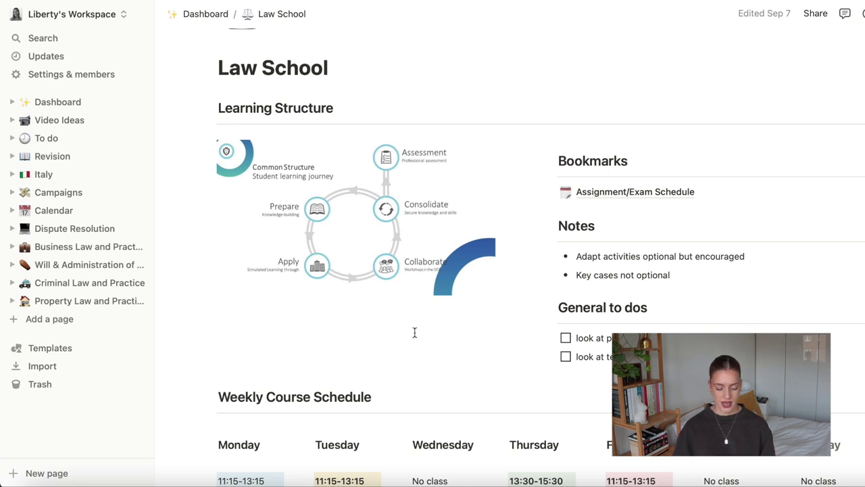
scroll(414, 332, "down", 3)
left_click(693, 188)
left_click_drag(698, 188, 576, 168)
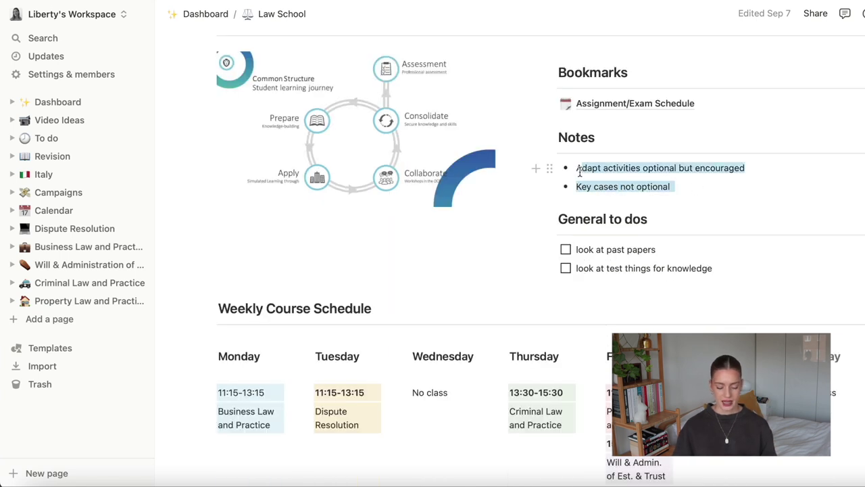
left_click(691, 190)
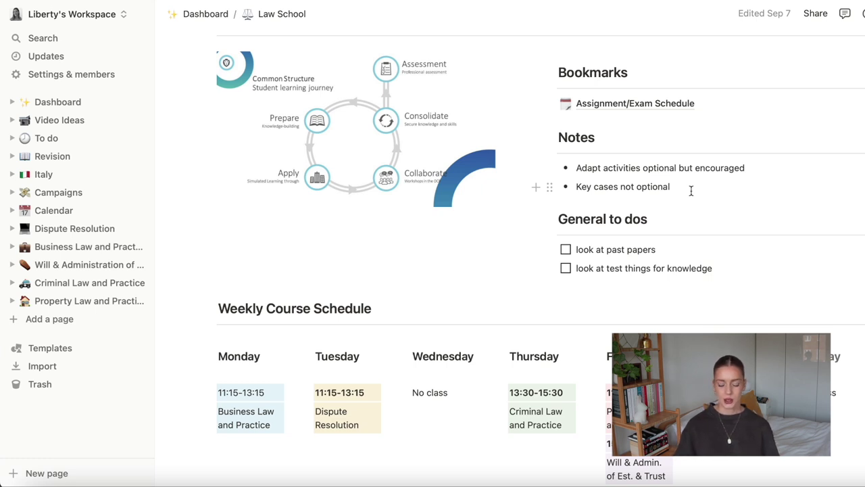
scroll(691, 191, "down", 3)
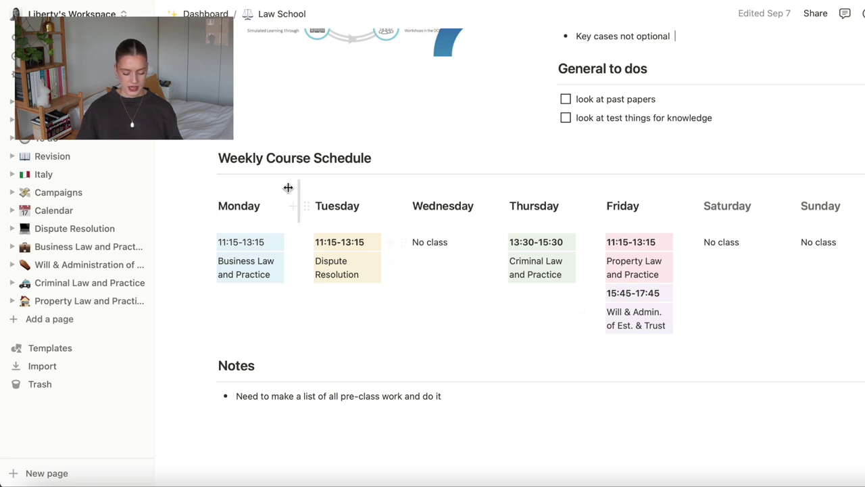
left_click_drag(218, 157, 775, 307)
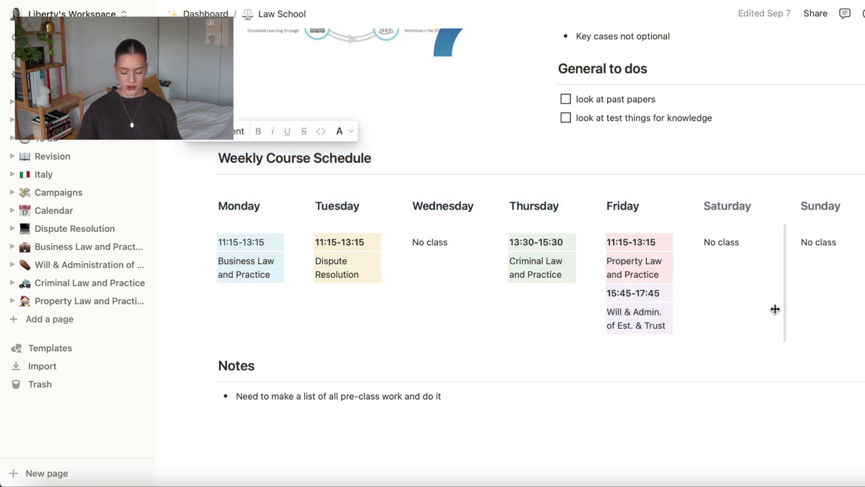
left_click(774, 307)
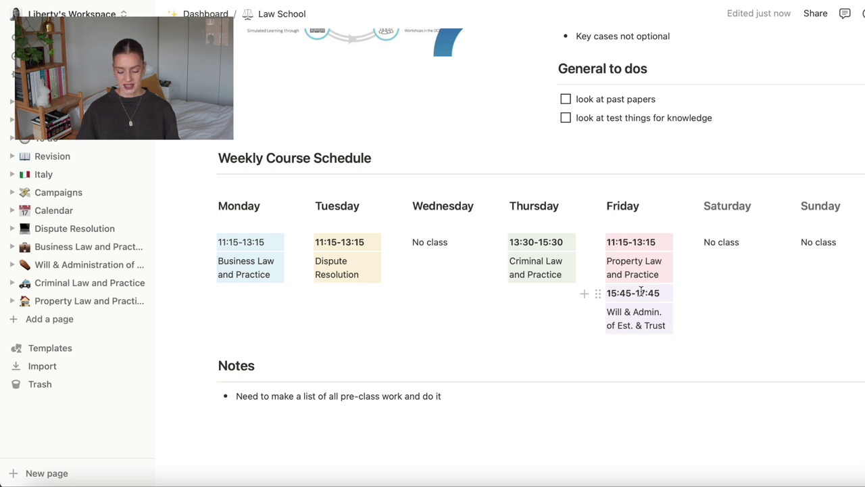
scroll(641, 291, "up", 5)
scroll(732, 279, "down", 3)
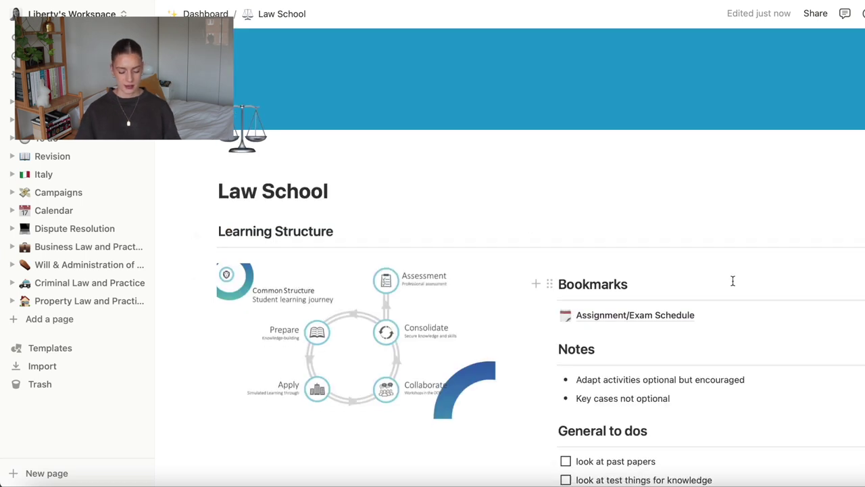
scroll(732, 280, "down", 4)
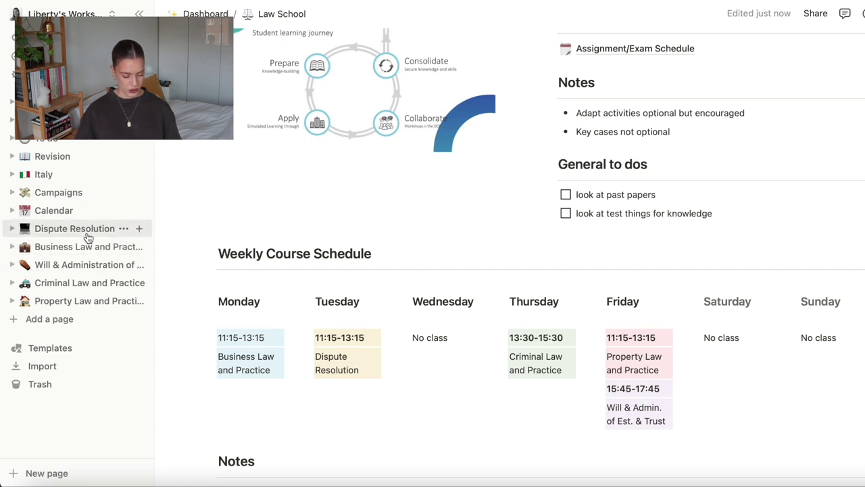
Open the Dispute Resolution course page and look through its linked Grade Tracker
left_click(90, 231)
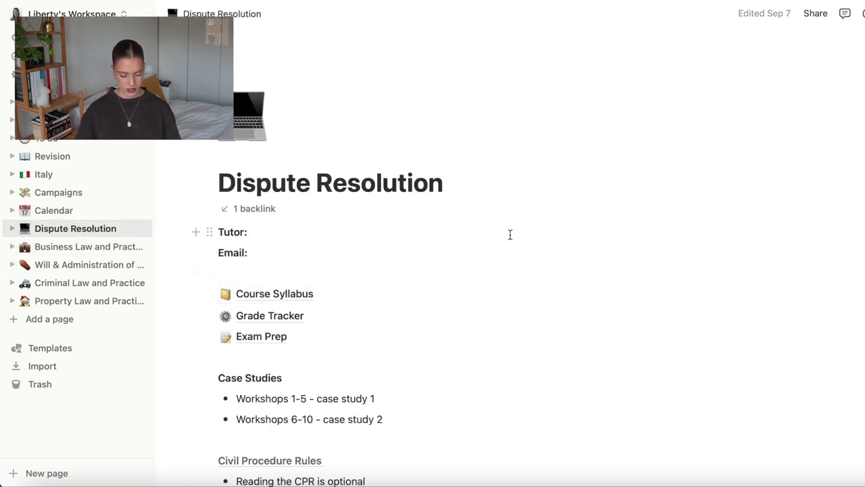
scroll(510, 233, "down", 3)
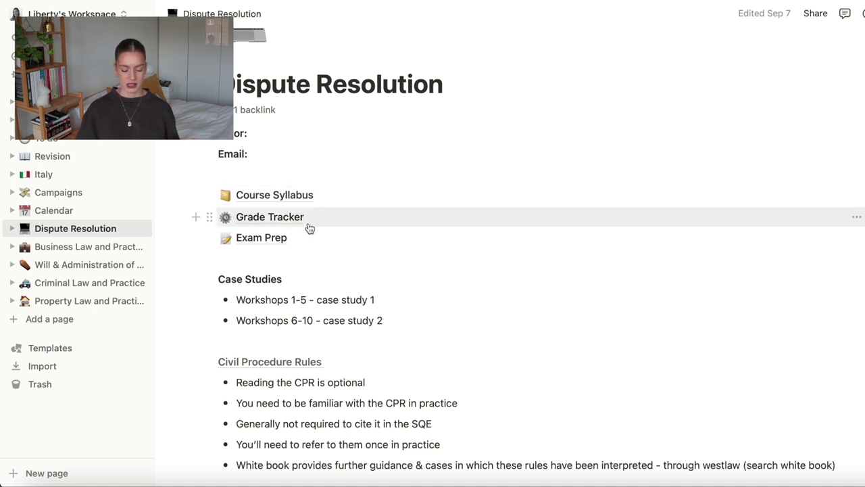
left_click(309, 225)
scroll(332, 257, "down", 2)
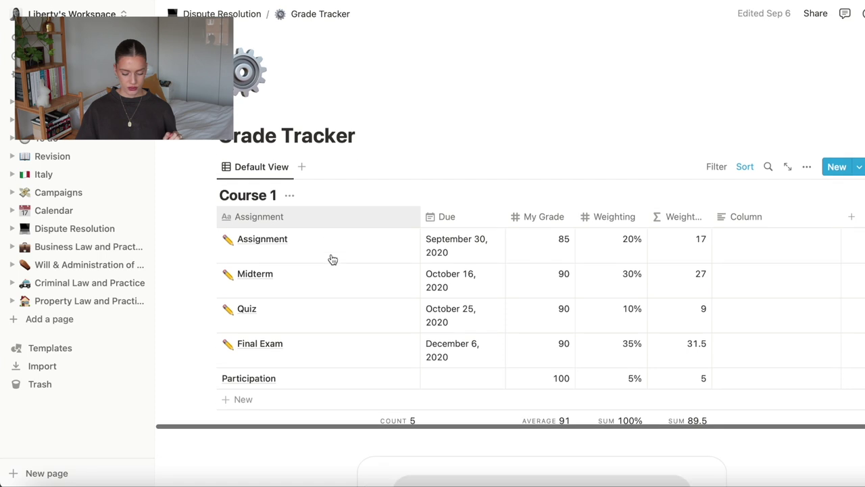
scroll(340, 439, "down", 2)
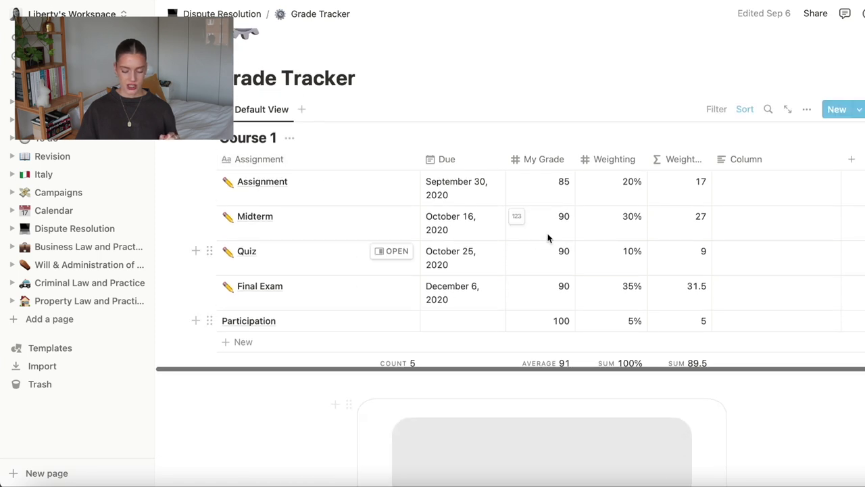
scroll(514, 226, "down", 3)
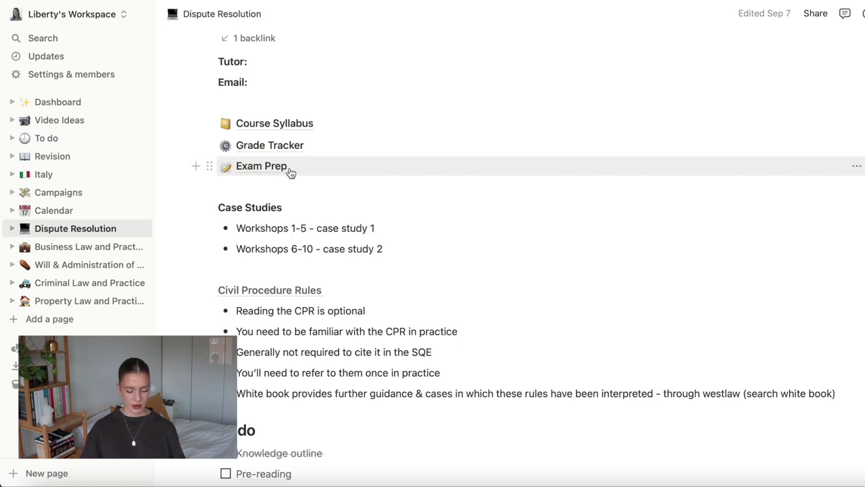
scroll(326, 189, "down", 3)
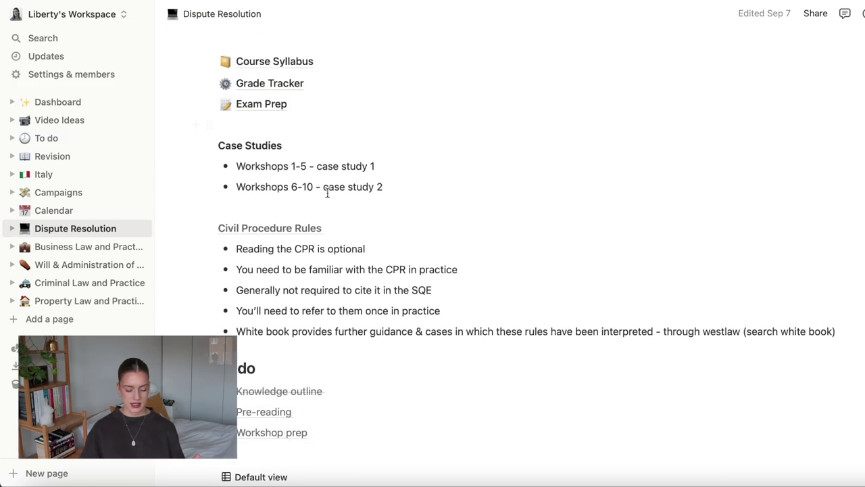
left_click_drag(411, 160, 219, 120)
left_click(393, 162)
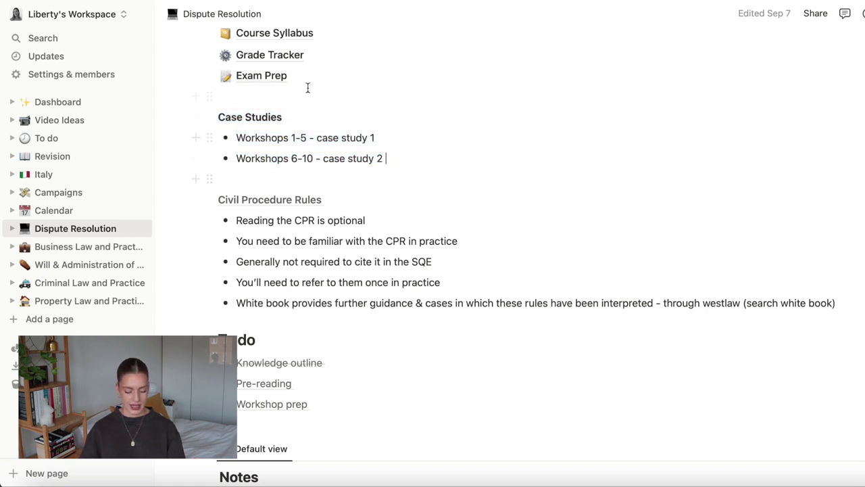
scroll(286, 242, "down", 5)
scroll(299, 243, "down", 2)
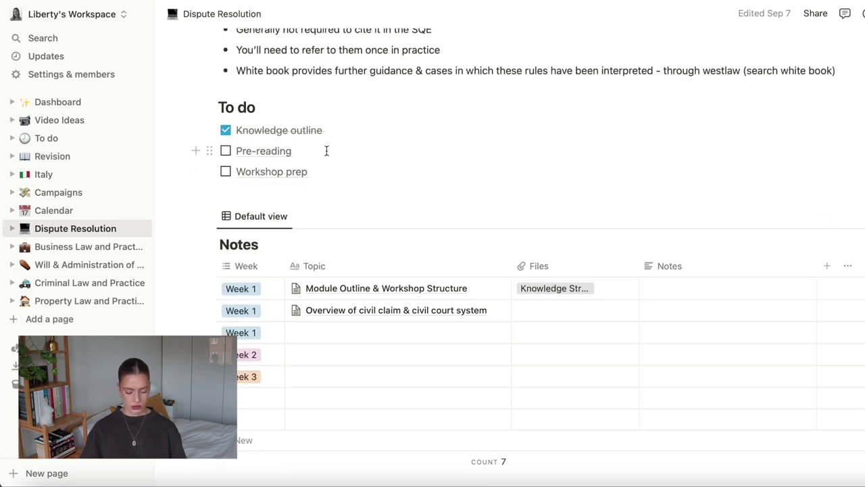
Paste the bpp.com account URL onto 'Pre-reading' and follow the link to test it
left_click_drag(320, 153, 238, 151)
key("ctrl+v")
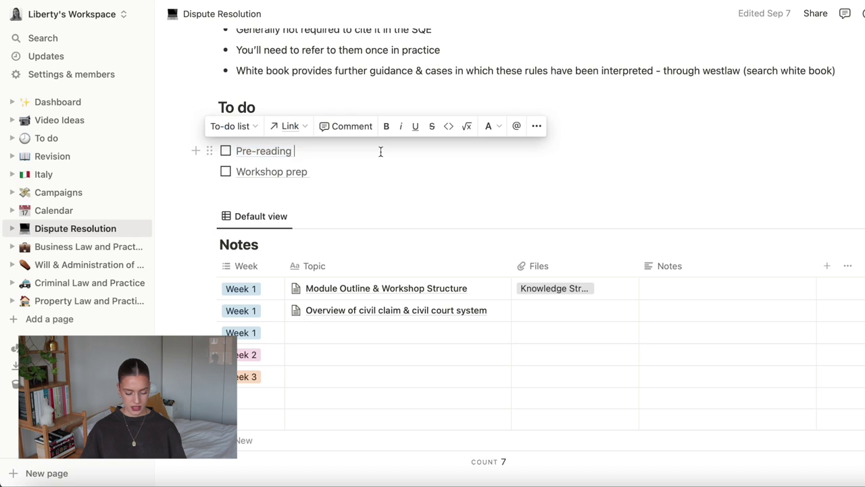
left_click(259, 154)
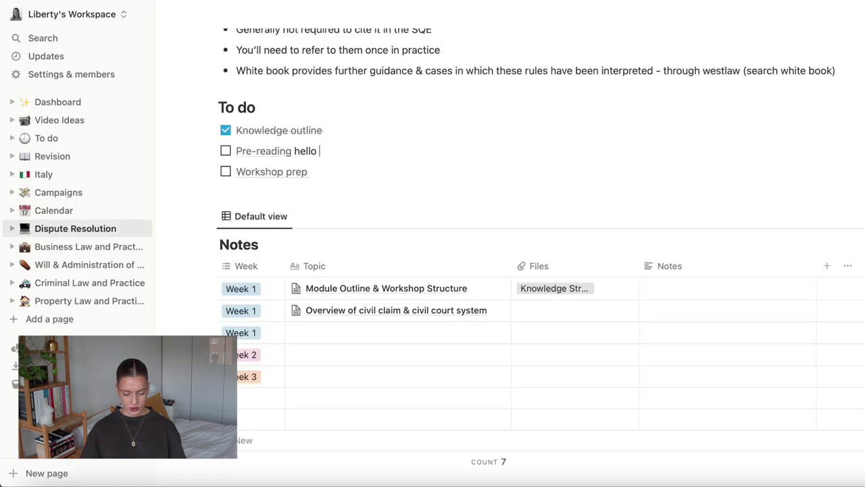
Delete the stray word 'hello' from the Pre-reading to-do and scroll to the Notes table
left_click_drag(319, 151, 292, 154)
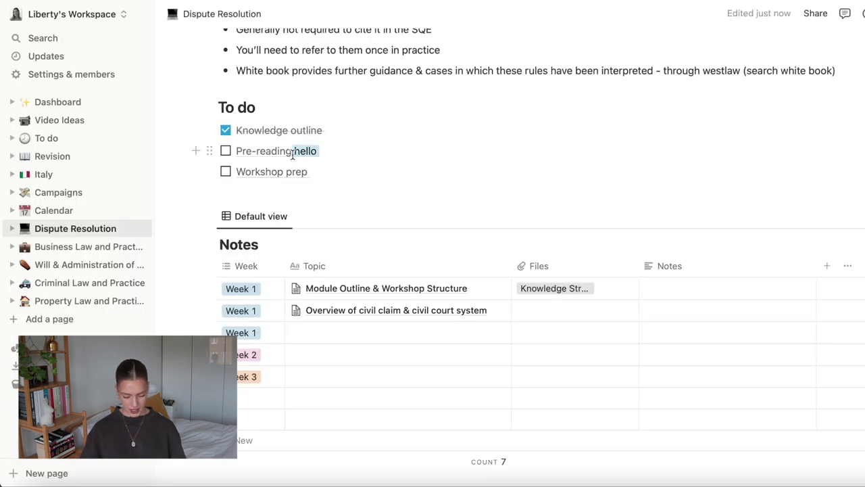
left_click(347, 126)
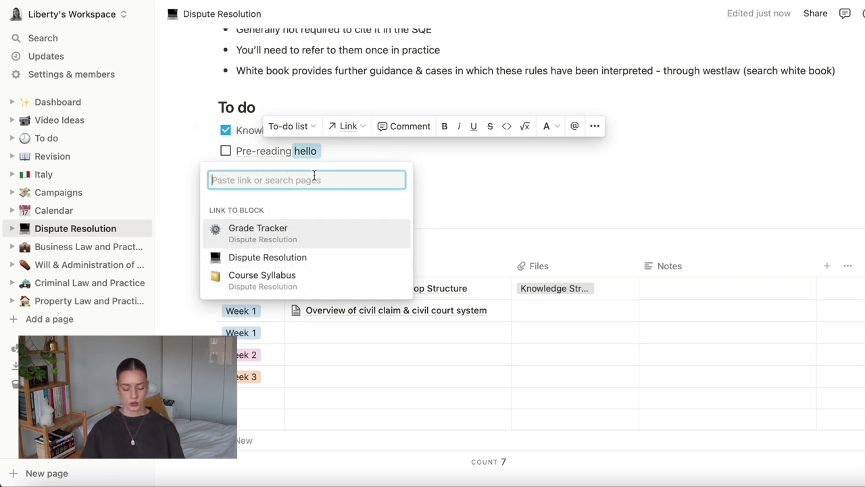
key("Escape")
left_click(350, 149)
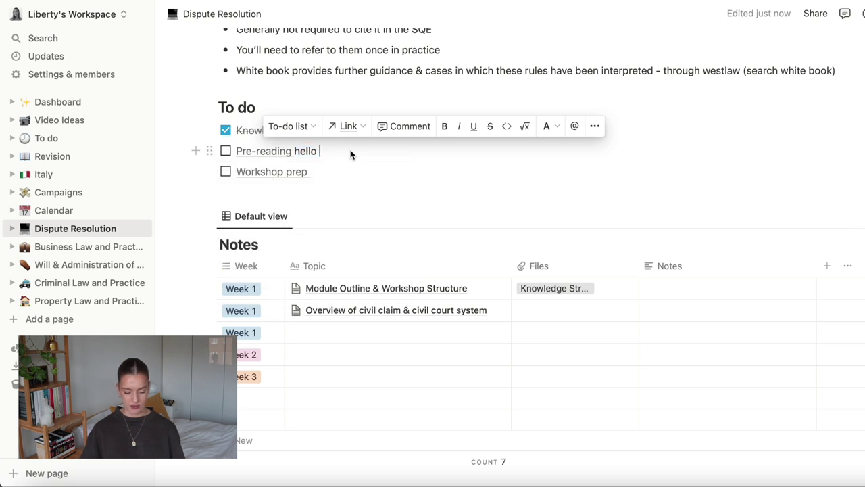
key("BackSpace")
key("BackSpace")
key("BackSpace")
key("BackSpace")
key("BackSpace")
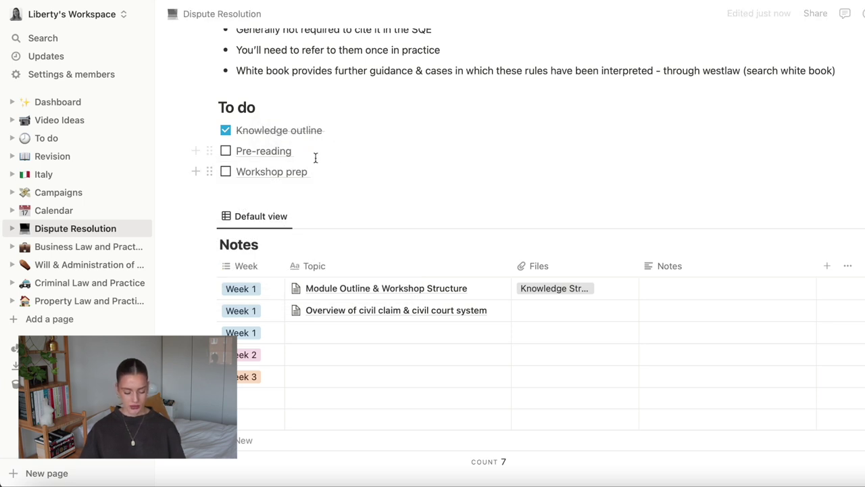
mouse_move(277, 174)
scroll(388, 349, "down", 3)
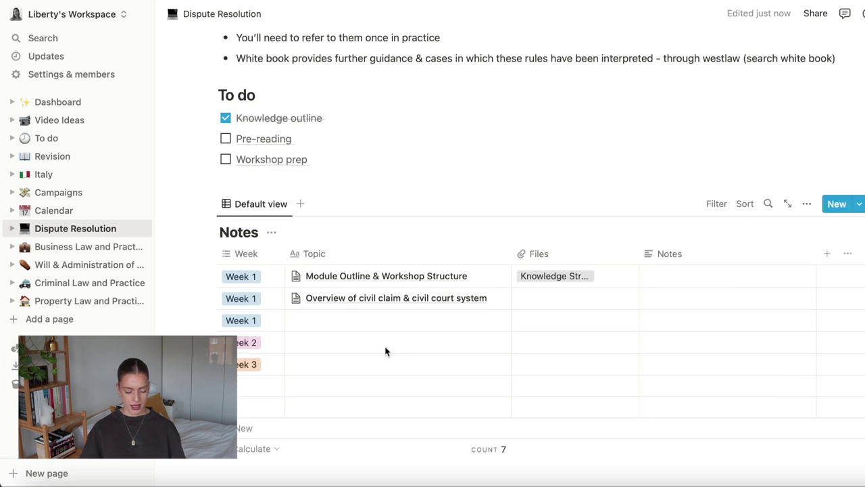
scroll(395, 347, "down", 1)
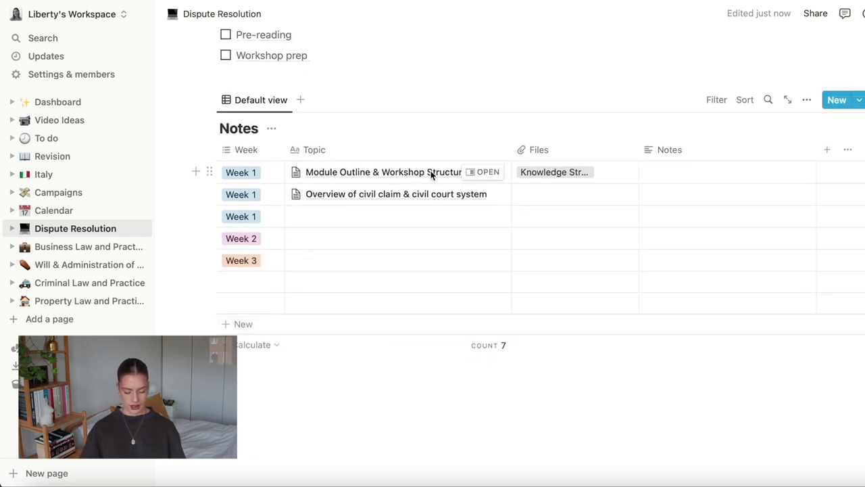
scroll(355, 300, "up", 2)
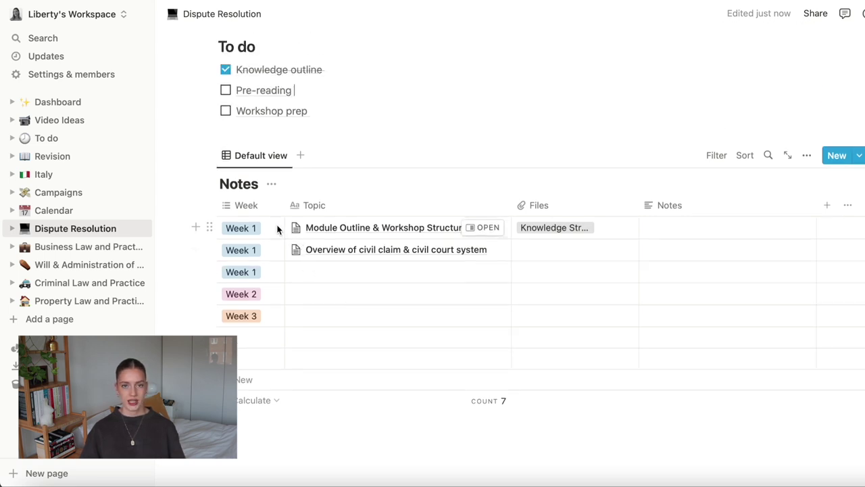
left_click(327, 230)
key("Escape")
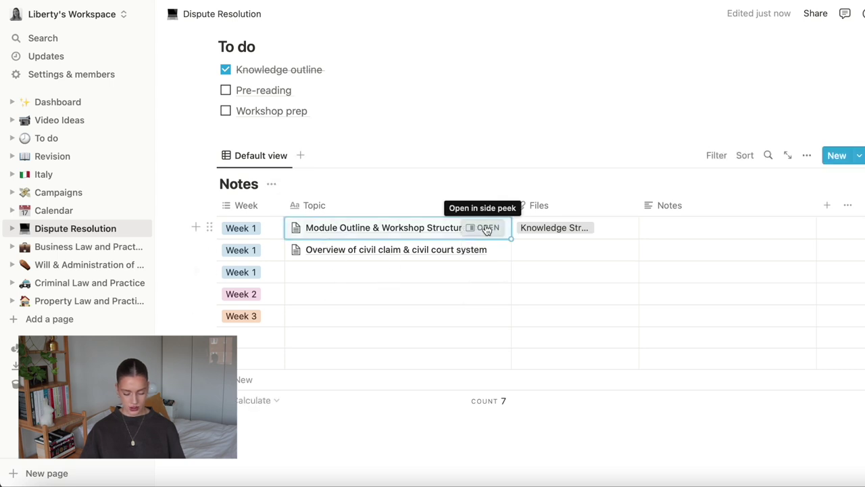
left_click(488, 228)
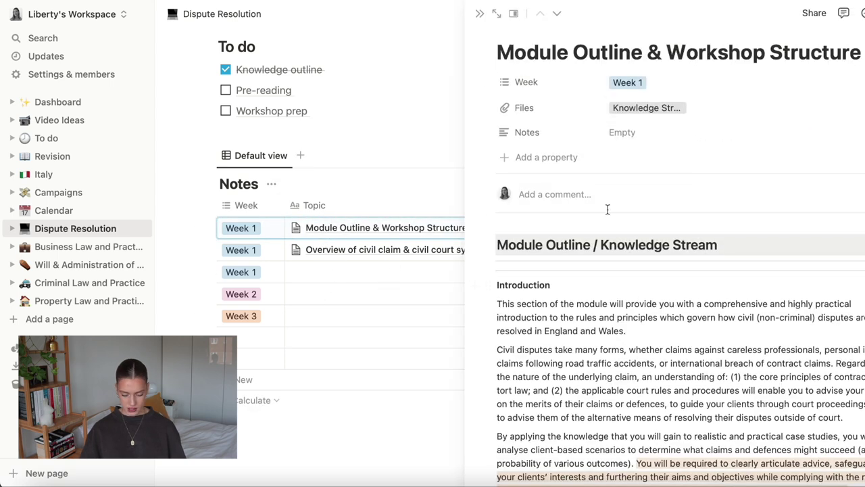
scroll(637, 323, "down", 5)
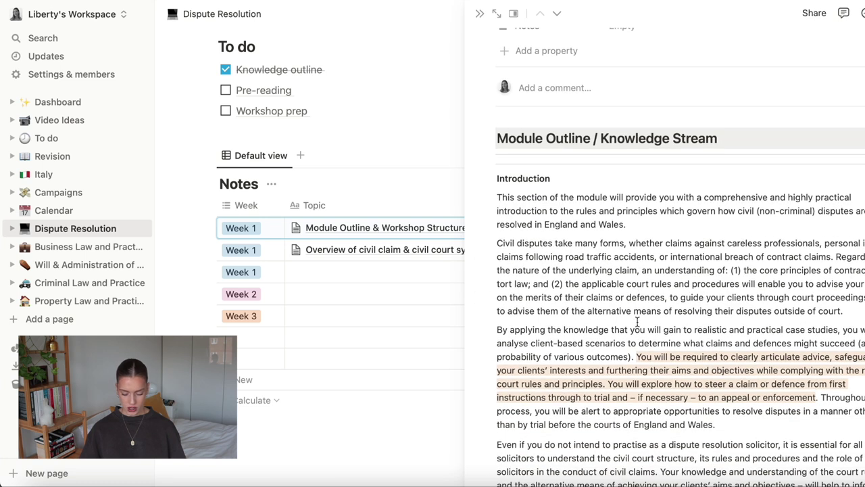
left_click_drag(638, 257, 816, 298)
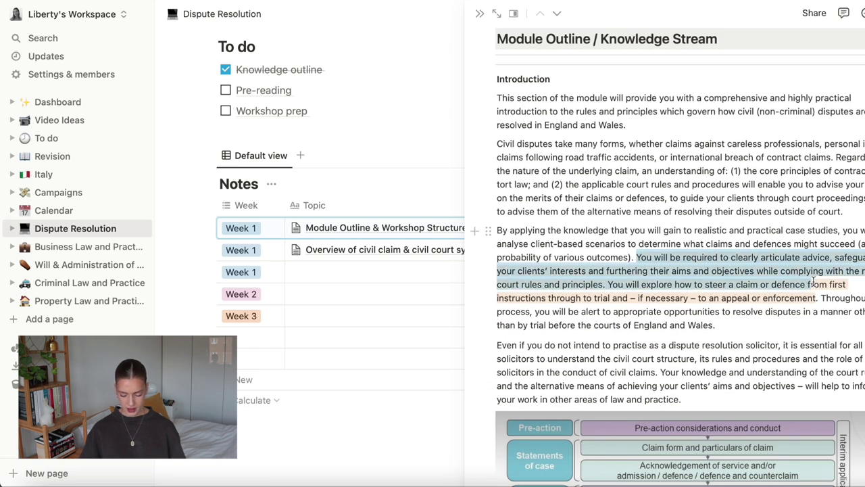
scroll(686, 411, "down", 6)
scroll(687, 410, "down", 20)
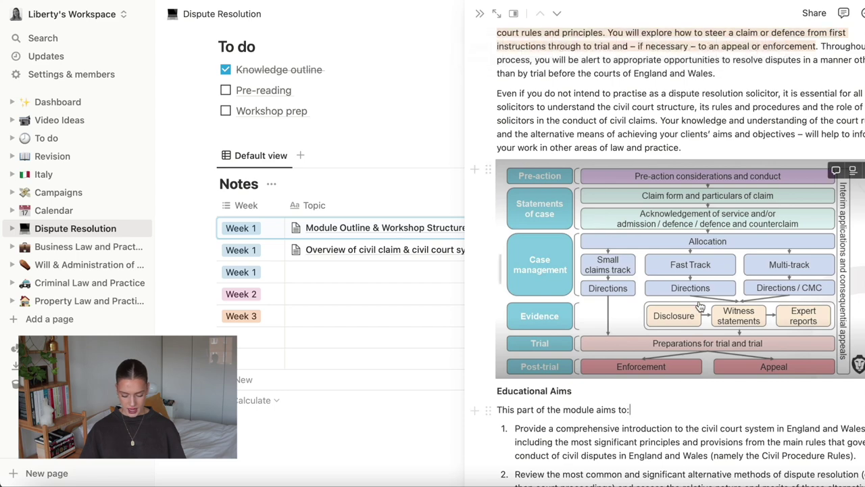
scroll(700, 307, "down", 4)
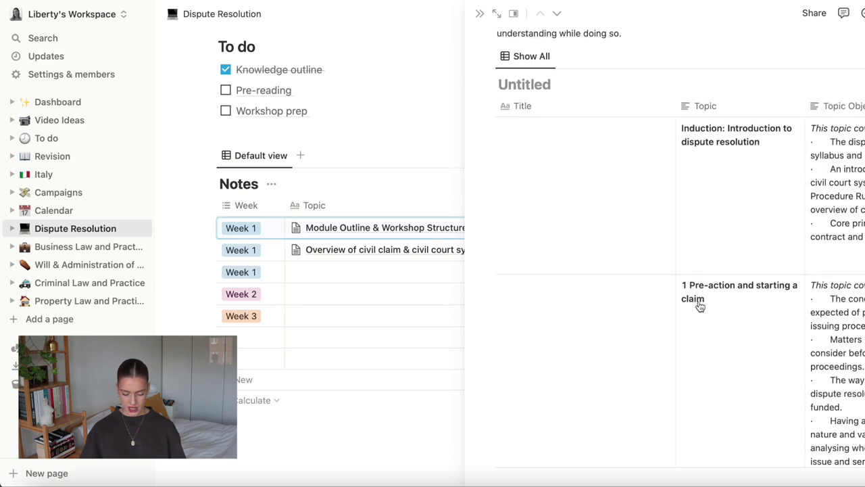
scroll(700, 306, "right", 6)
scroll(700, 305, "down", 15)
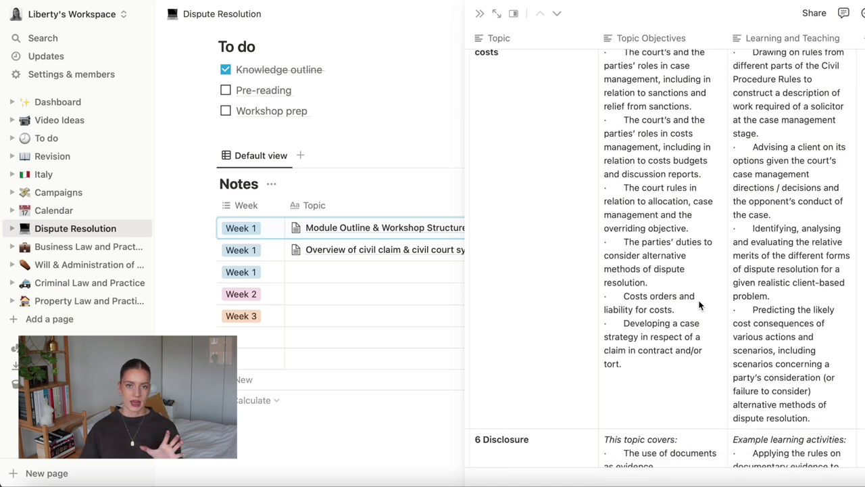
scroll(700, 306, "down", 20)
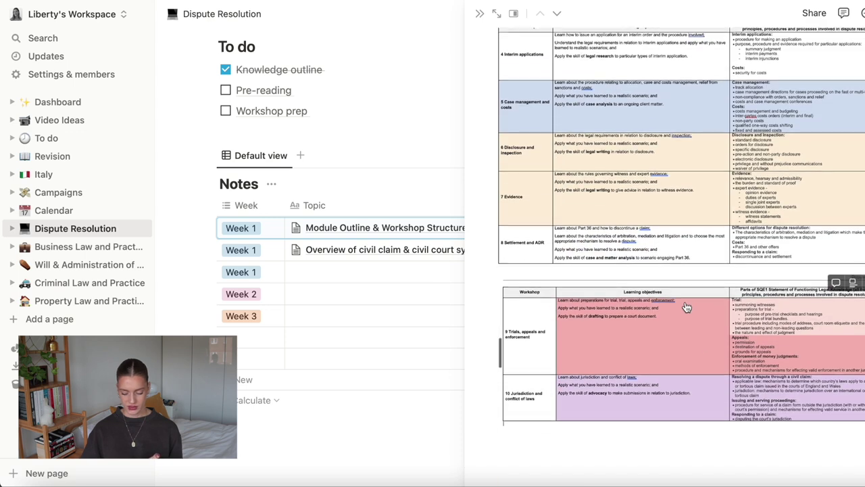
Open the 'Overview of civil claim & civil court system' note and expand 'What are civil proceedings'
left_click(453, 250)
scroll(655, 338, "down", 3)
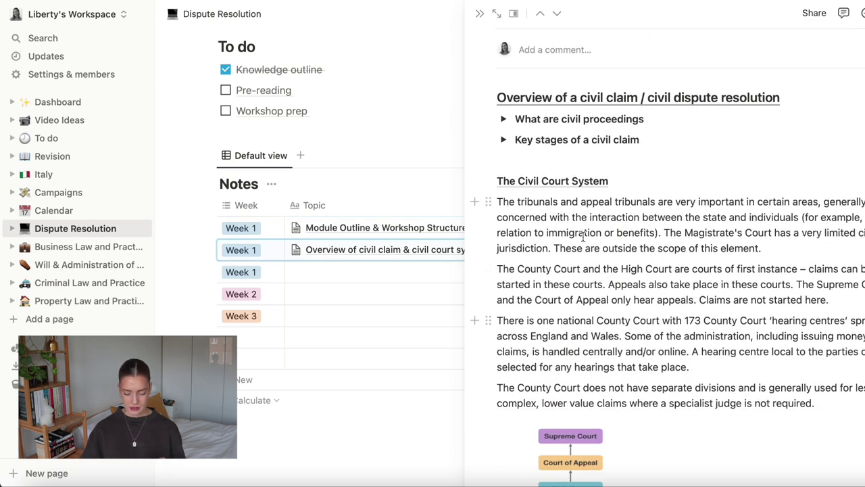
scroll(541, 169, "down", 1)
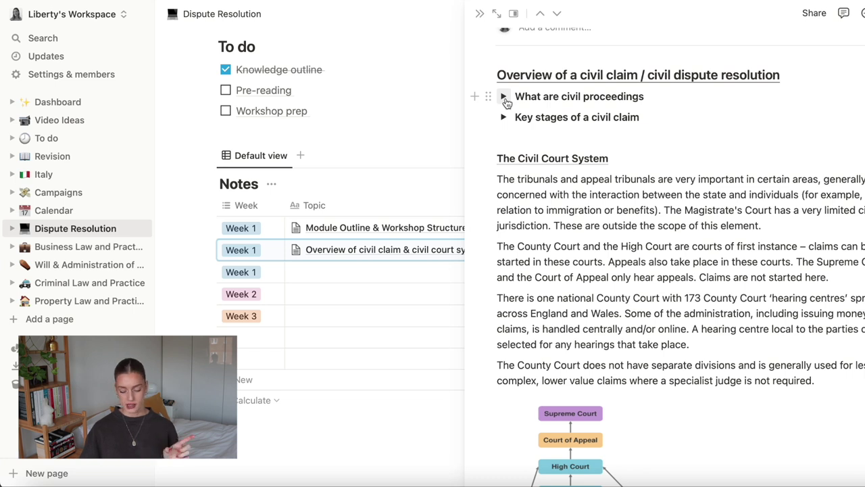
left_click(505, 97)
scroll(550, 181, "down", 1)
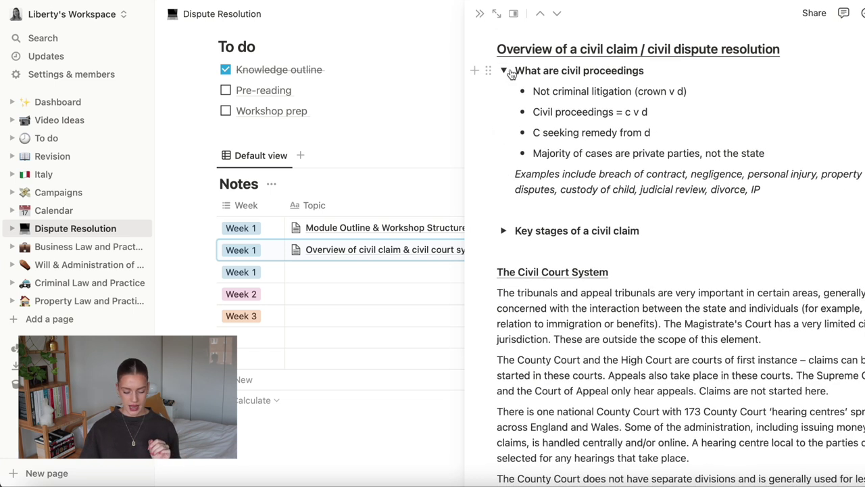
scroll(639, 74, "down", 10)
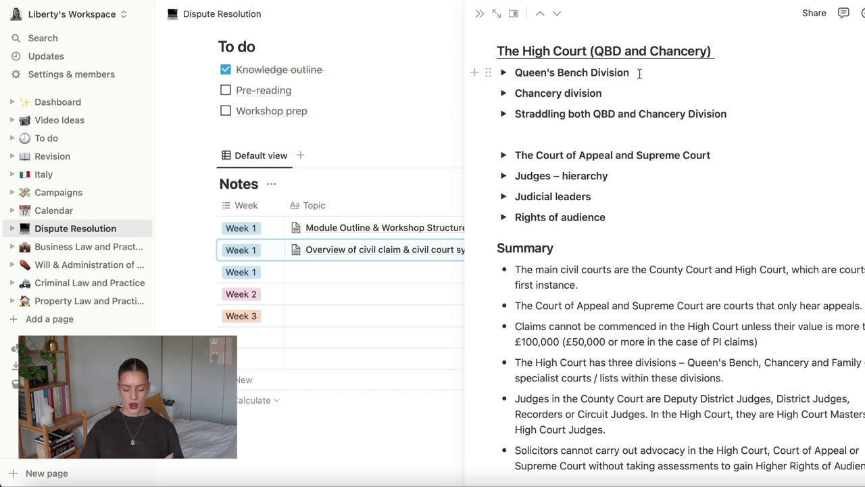
left_click(504, 73)
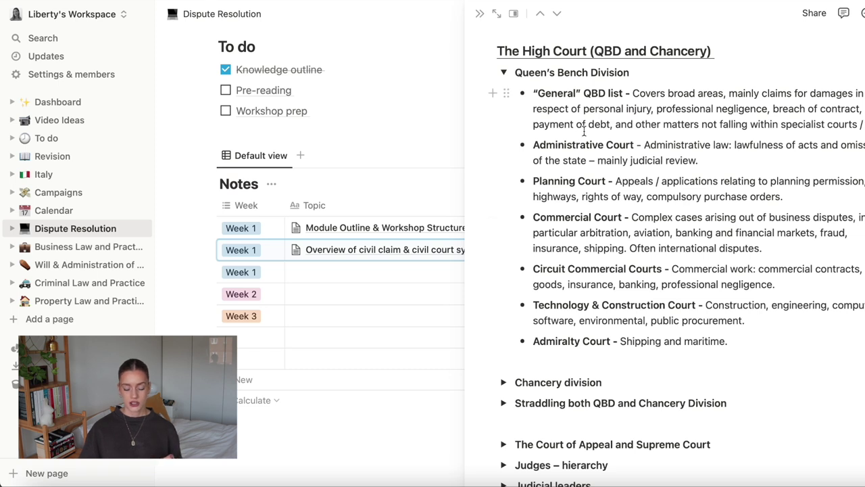
scroll(507, 110, "up", 1)
left_click(505, 105)
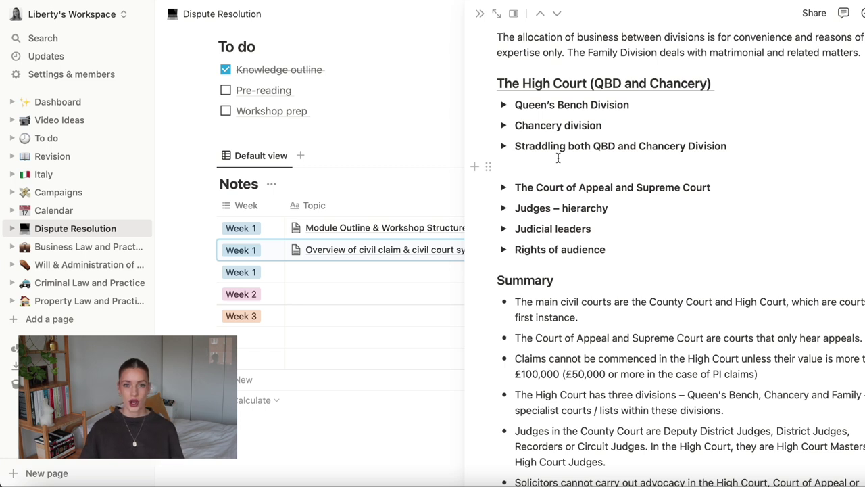
Go via Dashboard to the Italy trip page and scroll to its July 2022 calendar
left_click(68, 103)
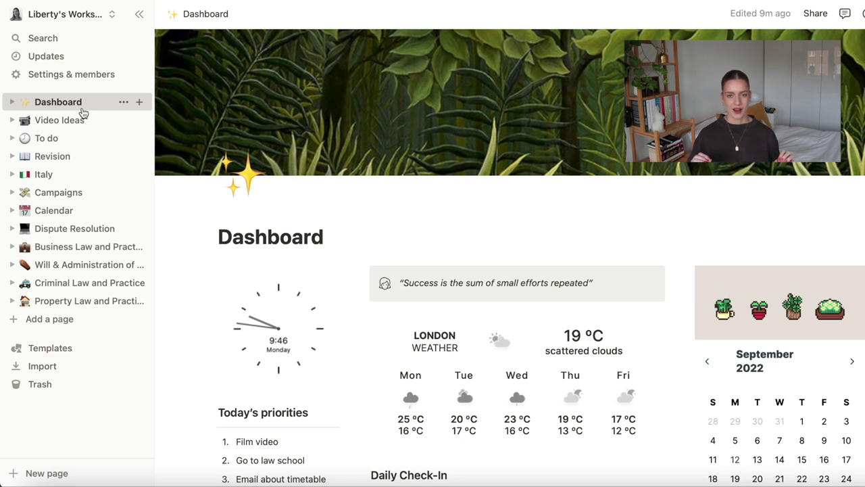
left_click(83, 174)
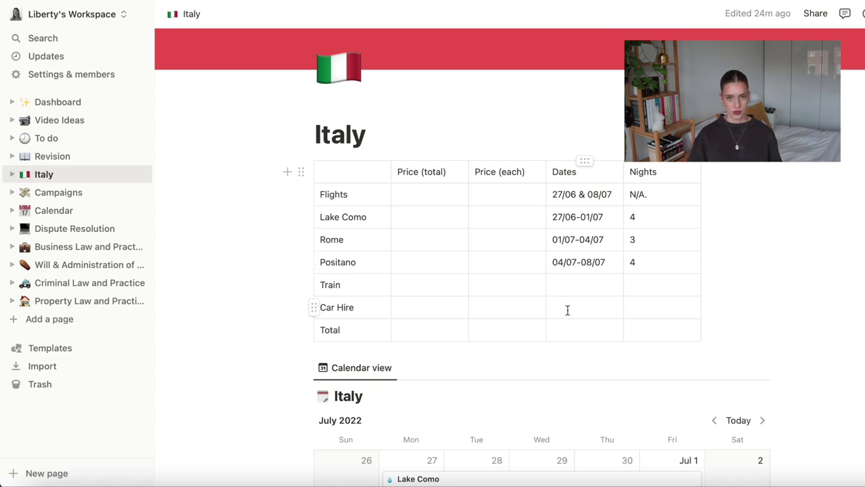
scroll(568, 309, "down", 5)
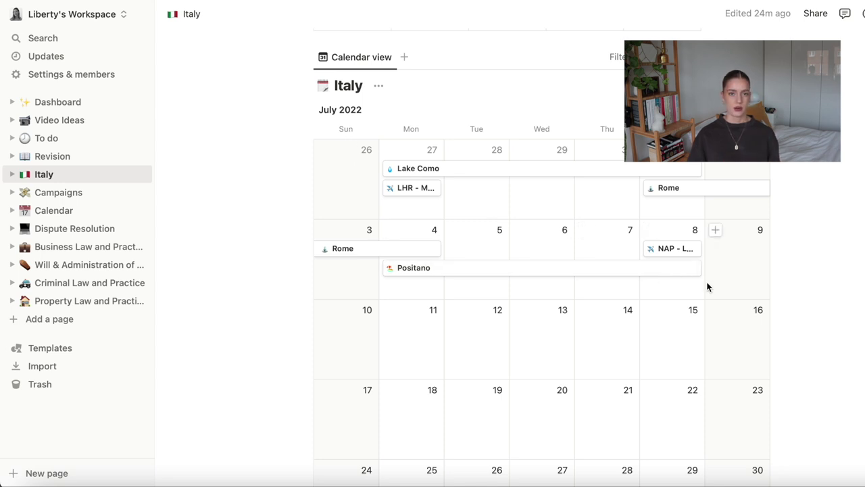
scroll(707, 287, "down", 2)
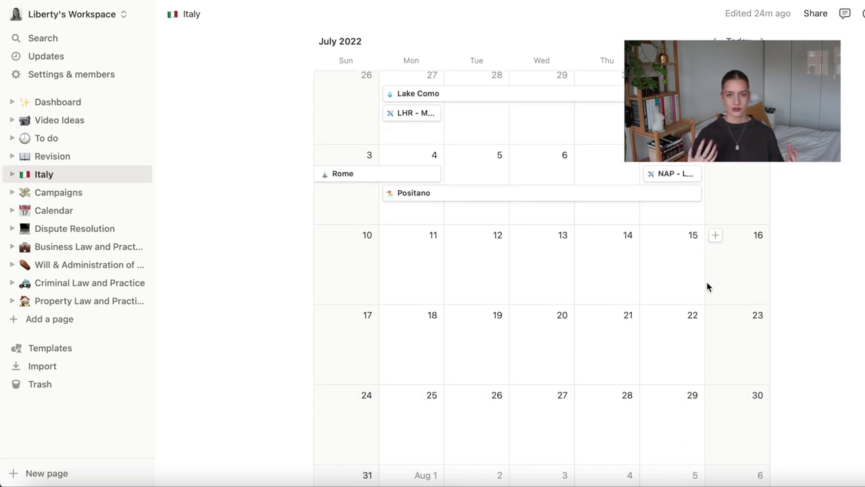
scroll(707, 287, "down", 5)
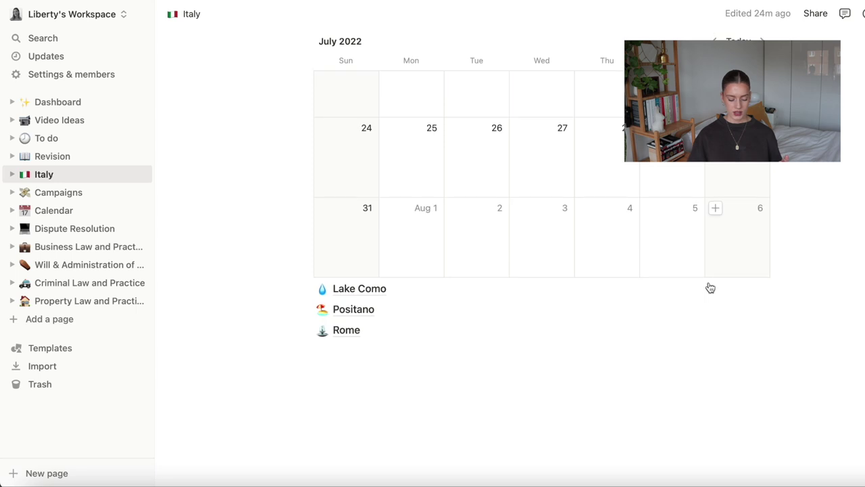
Open the Lake Como page and browse its Bellagio, Varenna and Nesso recommendations and boat to-dos
left_click(379, 291)
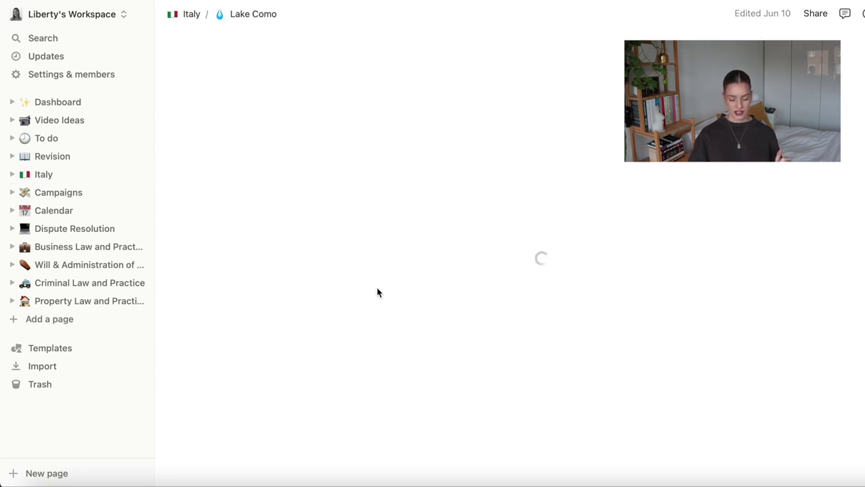
scroll(416, 271, "down", 2)
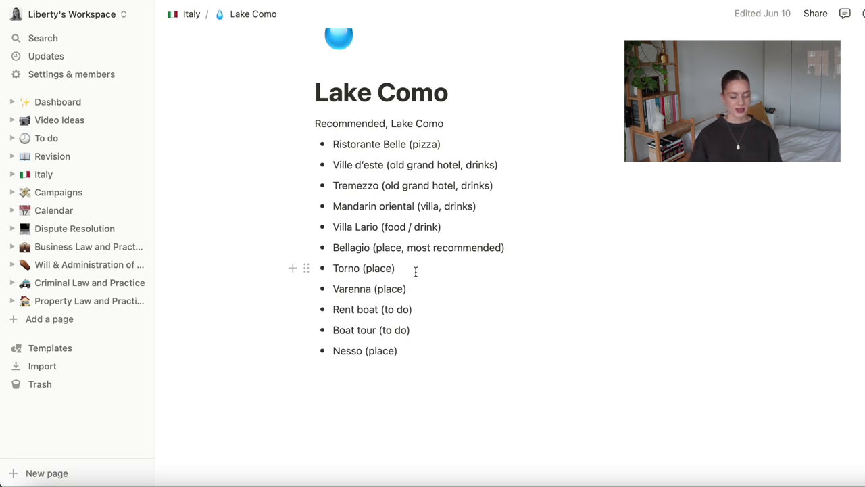
Go to Video Ideas and preview the 'Classics you'll actually enjoy' book list in side peek
left_click(65, 122)
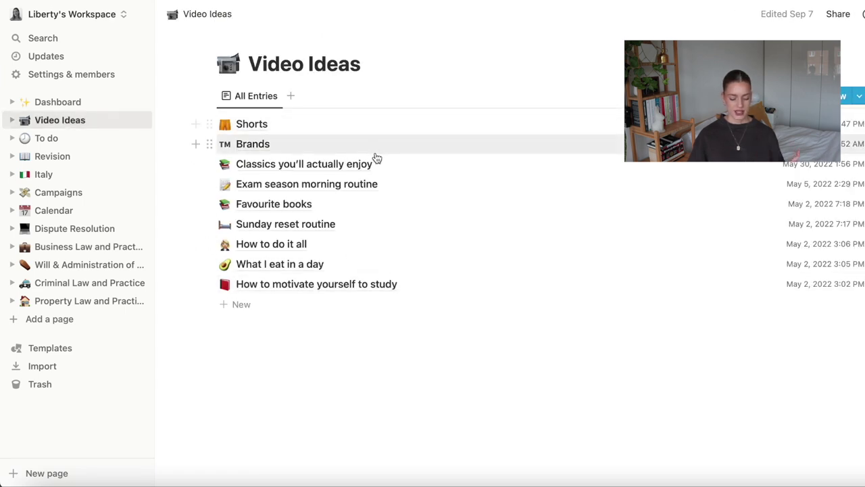
left_click(355, 168)
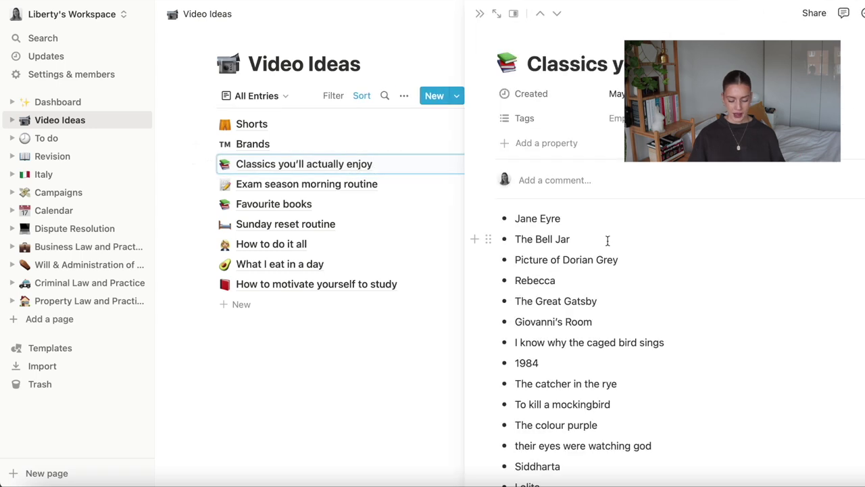
scroll(570, 232, "down", 2)
scroll(571, 232, "up", 2)
Open the To do page and review its Daily, Weekly, Quick ticks and hourly Schedule sections
left_click(76, 139)
scroll(247, 209, "down", 5)
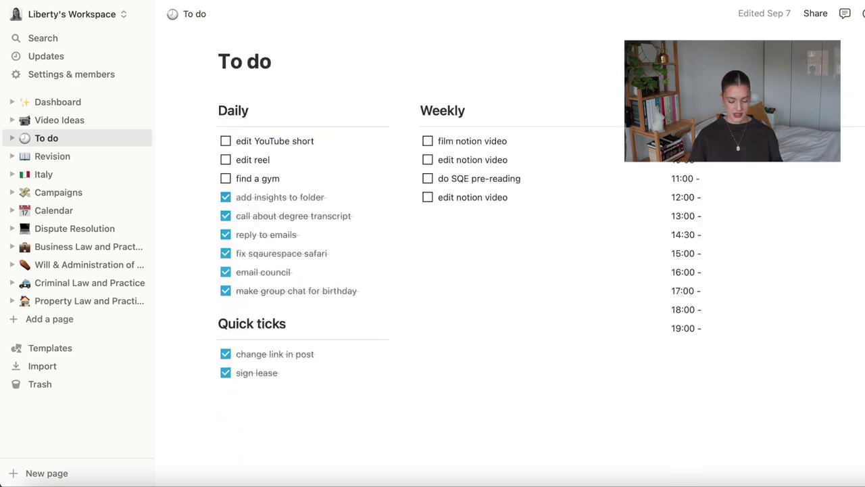
scroll(249, 205, "down", 2)
scroll(312, 253, "up", 3)
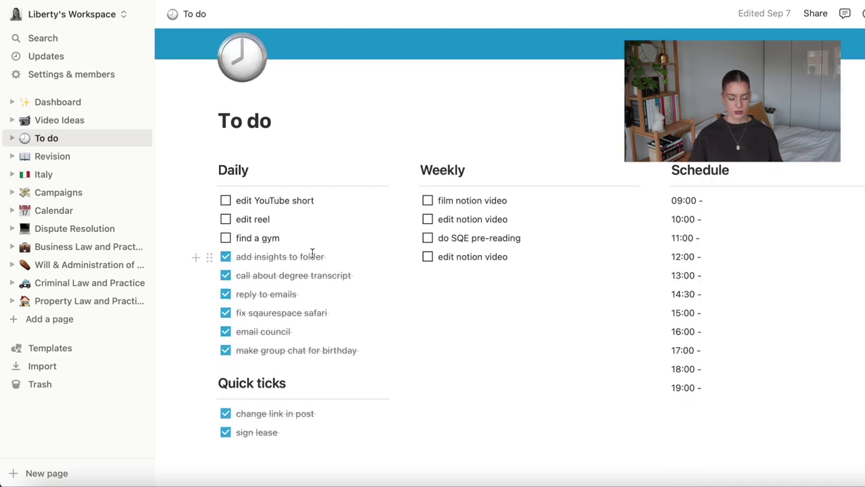
scroll(332, 276, "down", 1)
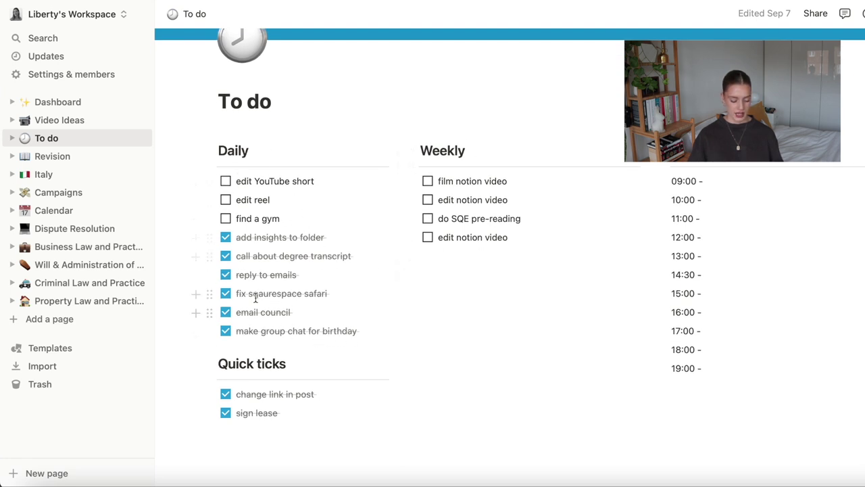
scroll(273, 403, "down", 1)
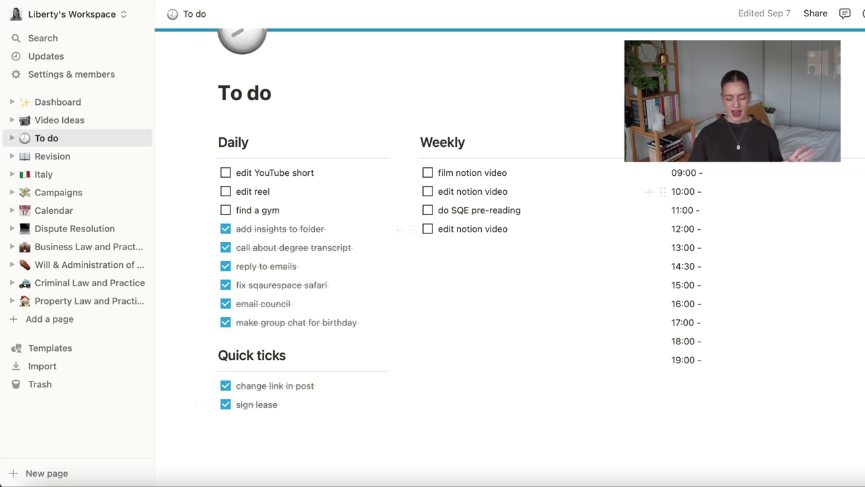
scroll(432, 270, "up", 3)
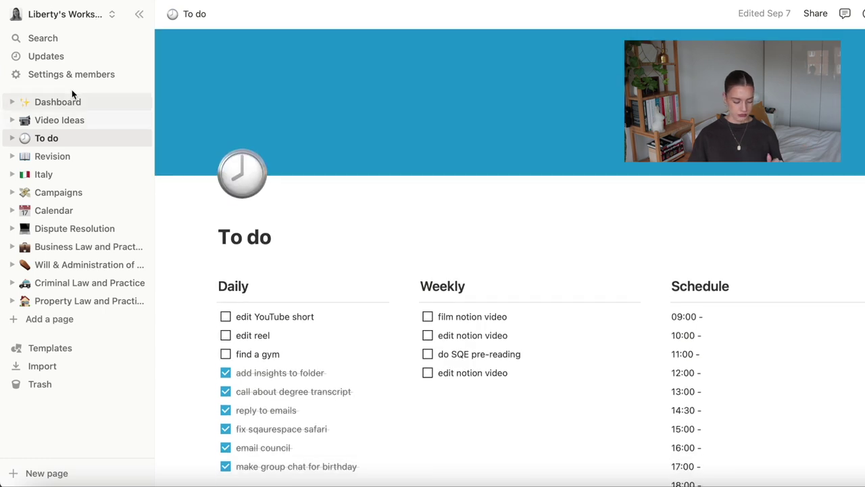
Go back to the Dashboard and scroll through Today's priorities and Daily Check-In tasks
left_click(66, 103)
scroll(399, 234, "down", 2)
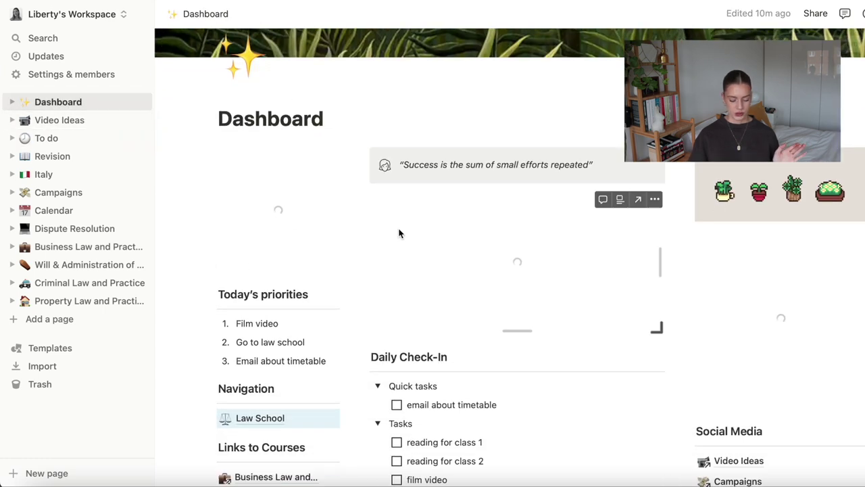